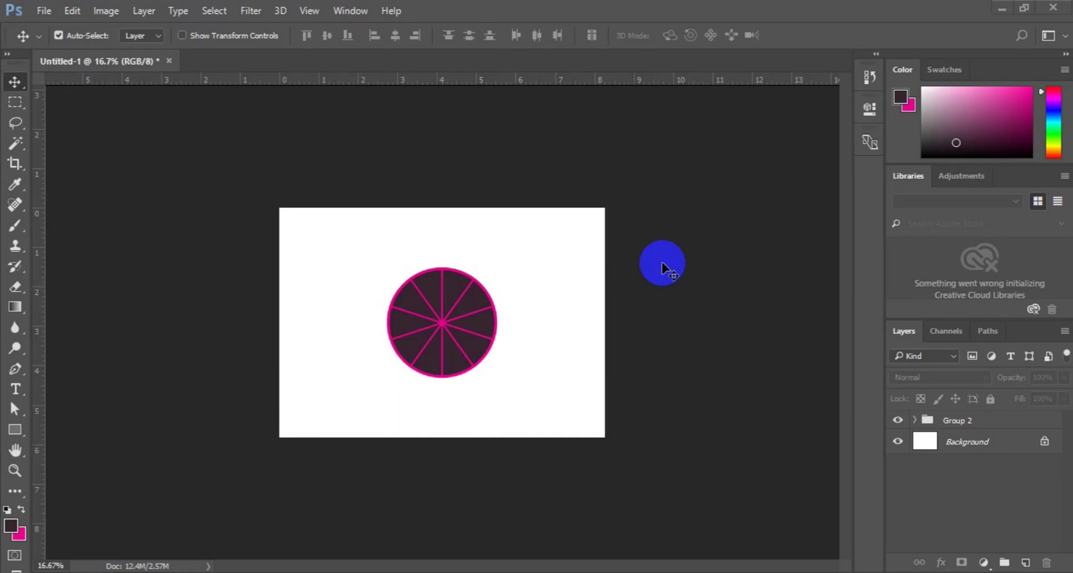
Delete Group 2 together with its contents so that only the background layer remains
left_click(960, 423)
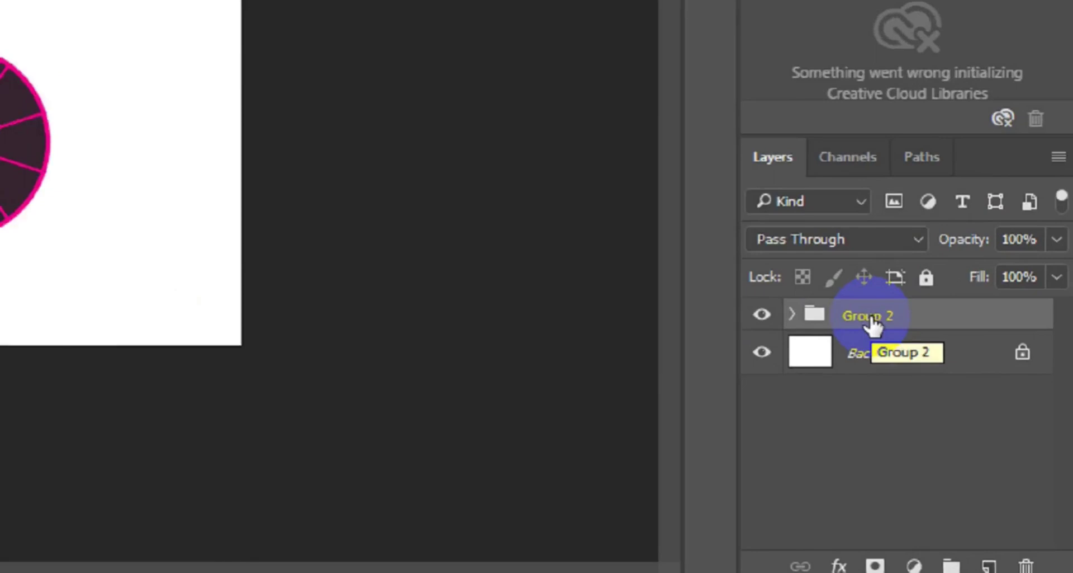
right_click(959, 423)
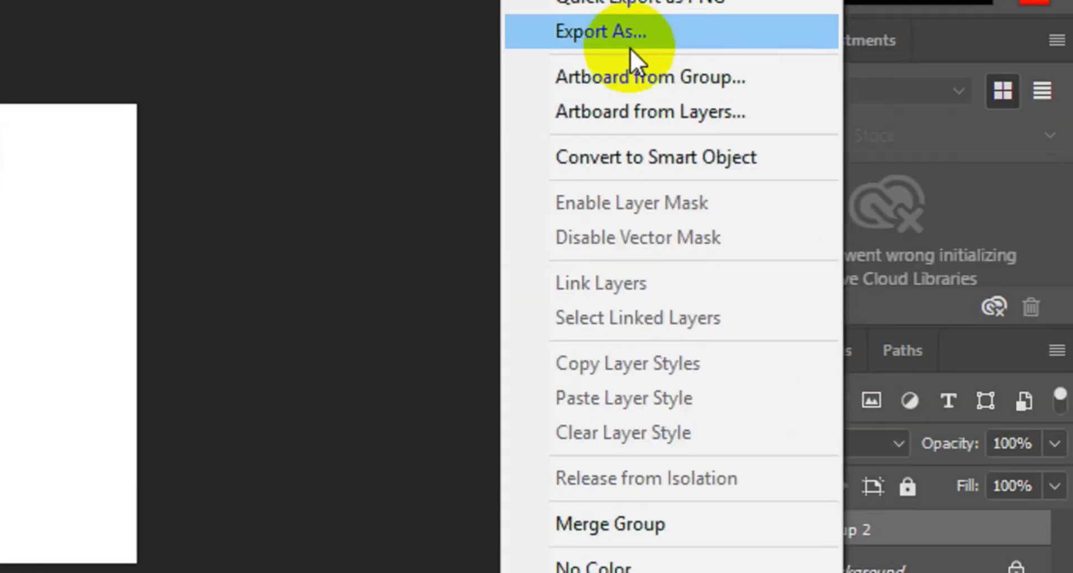
left_click(579, 45)
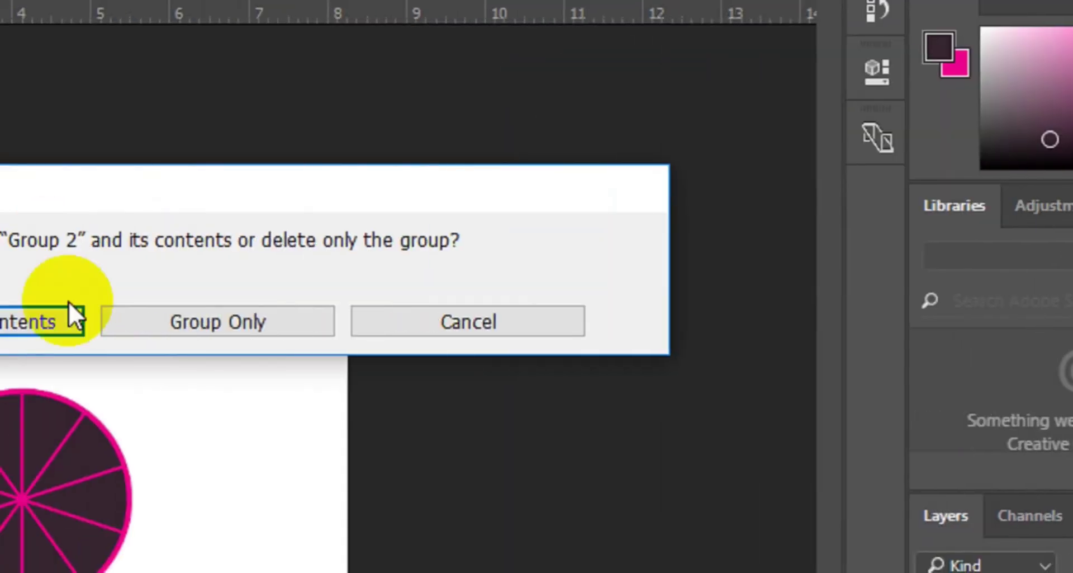
left_click(108, 316)
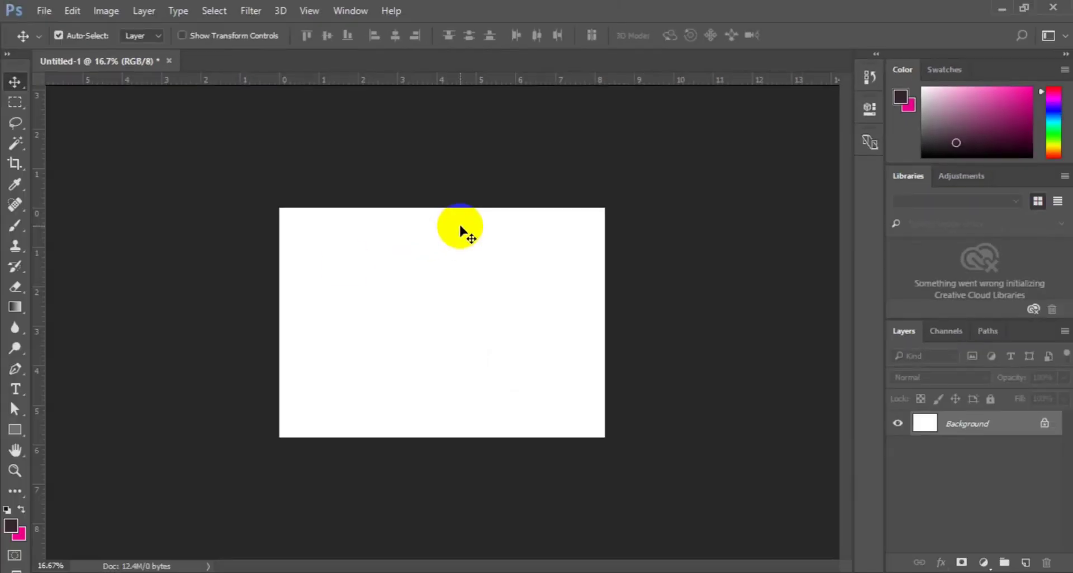
Draw a circle about 1186 px in diameter near the canvas's upper-left corner, with a dark purple fill and a 20 px pink stroke
left_click(19, 432)
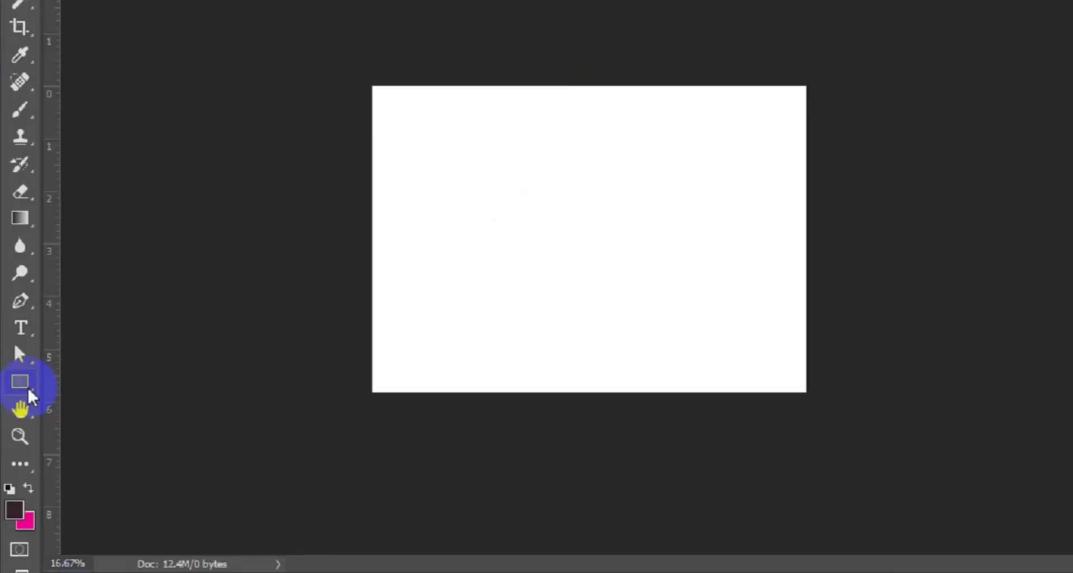
left_click(28, 386)
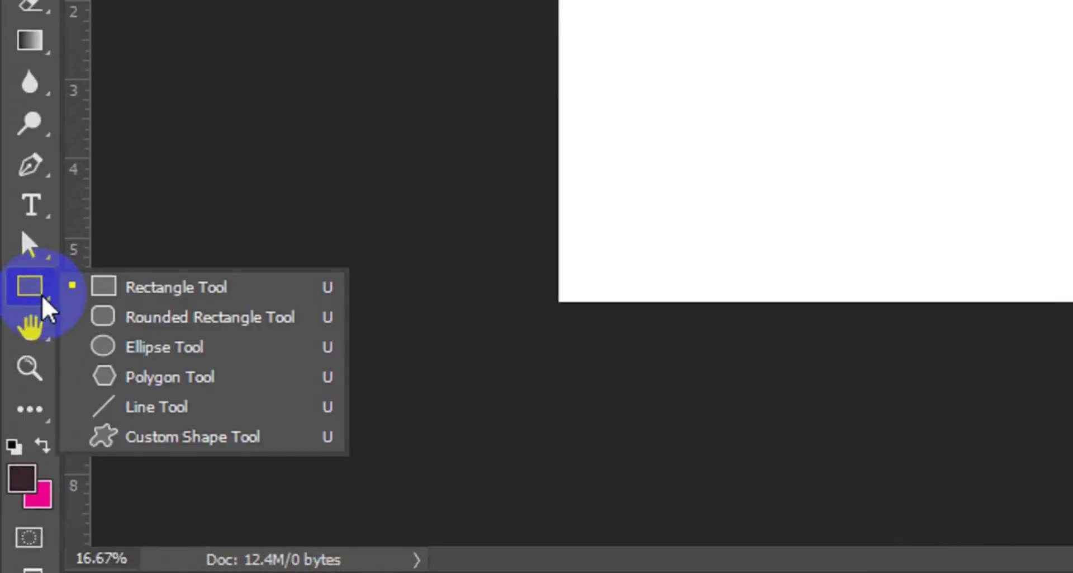
left_click(203, 348)
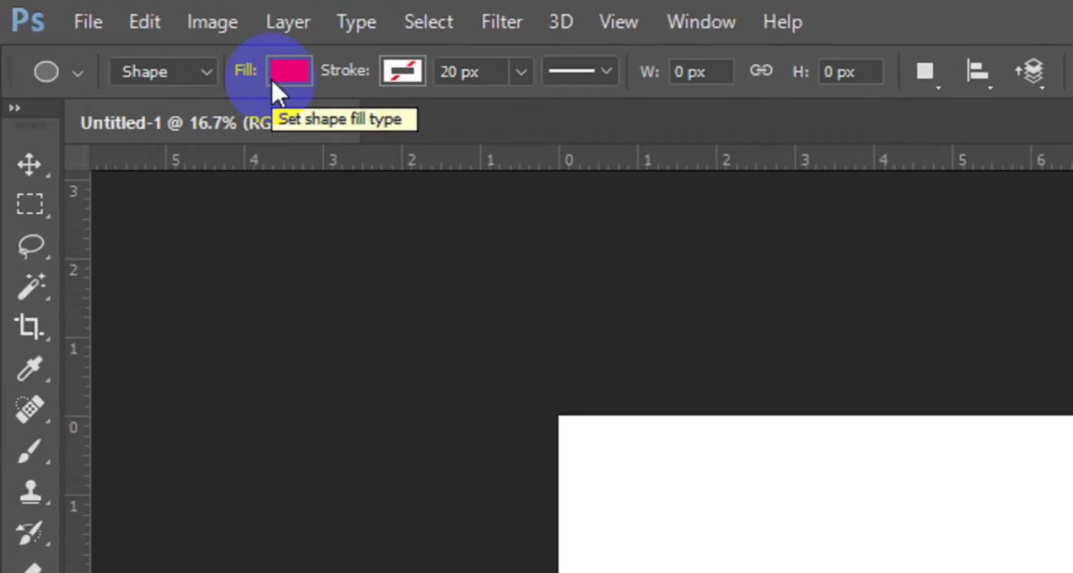
left_click(272, 81)
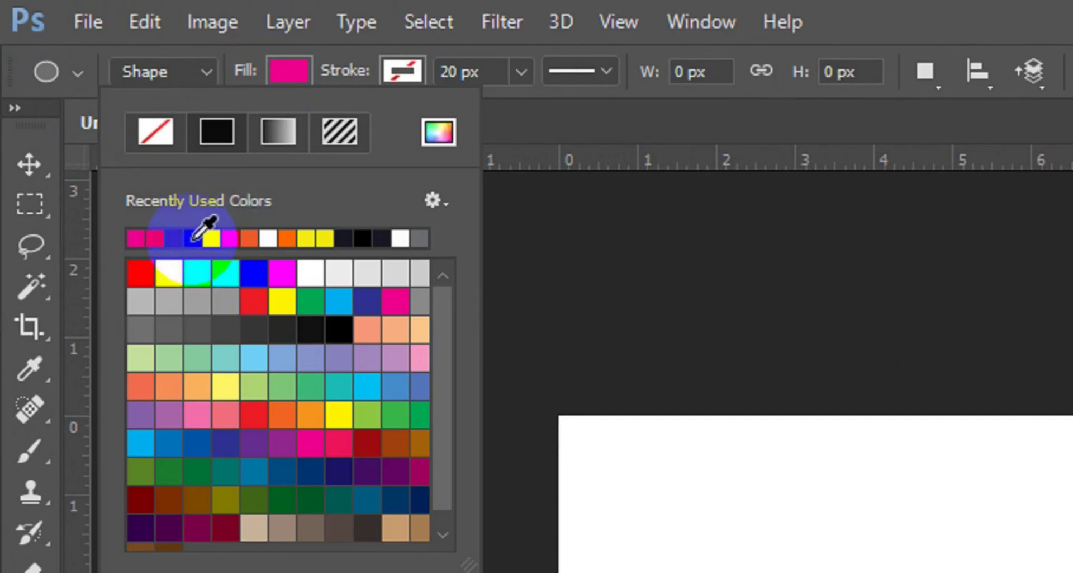
left_click(192, 239)
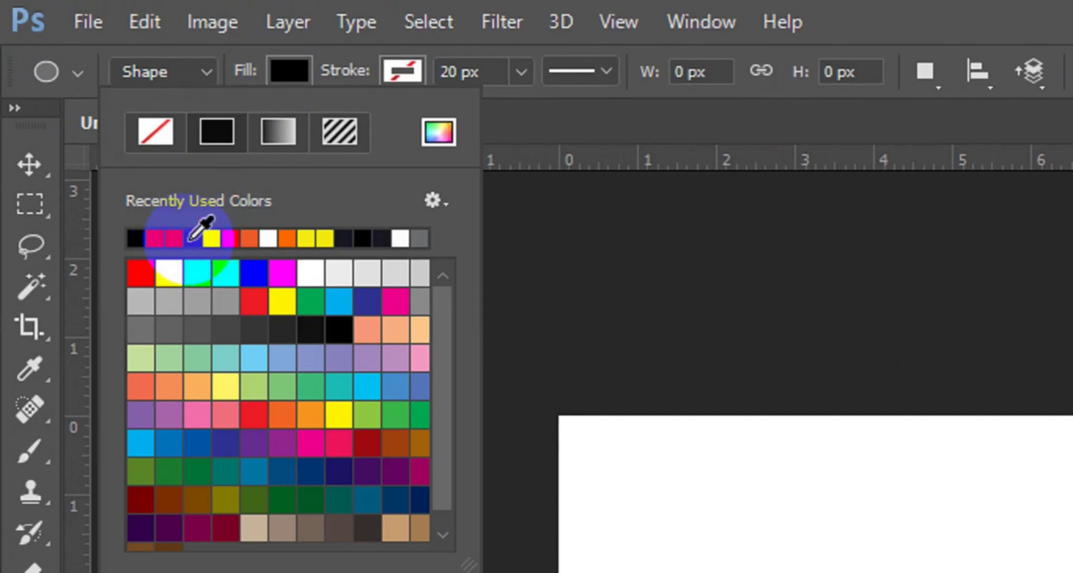
left_click(190, 240)
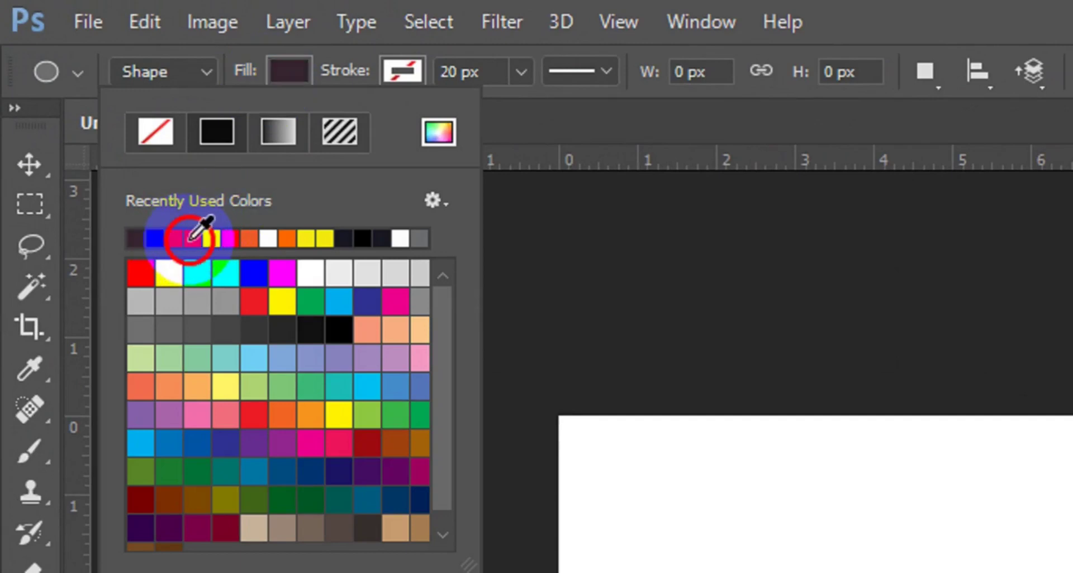
left_click(425, 80)
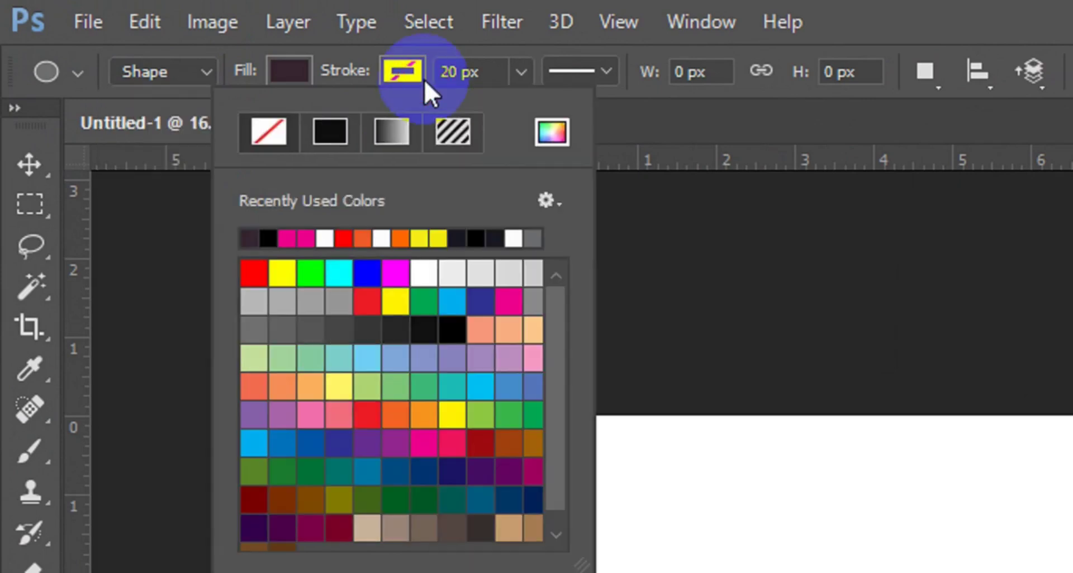
left_click(303, 237)
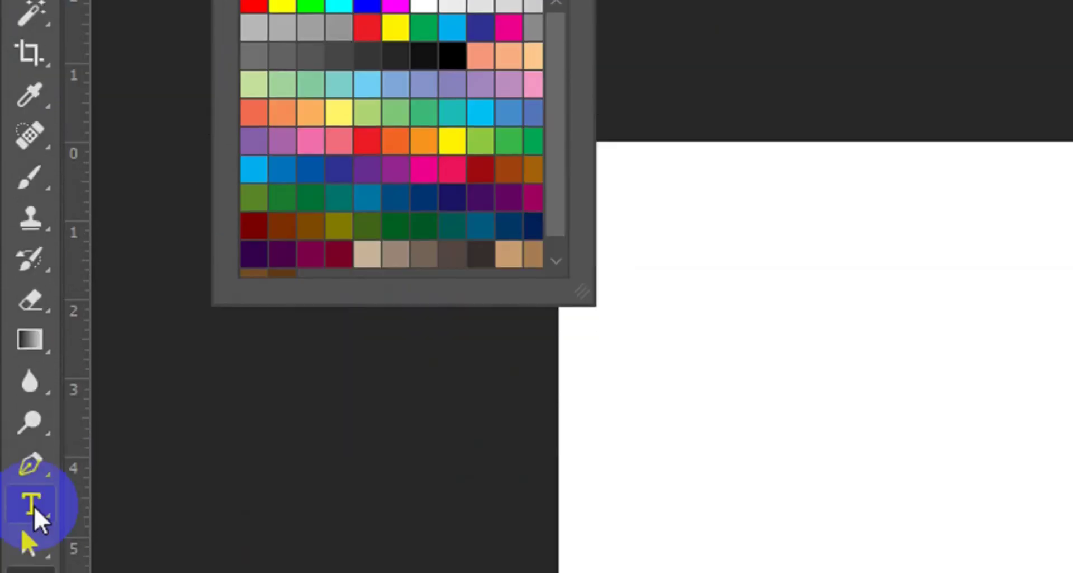
left_click(27, 537)
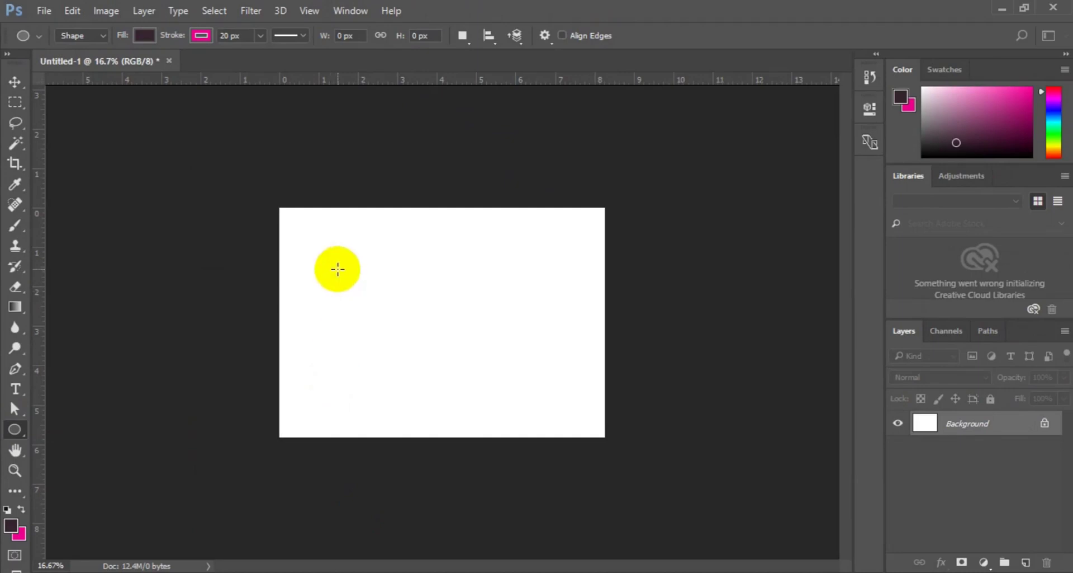
left_click_drag(338, 269, 416, 350)
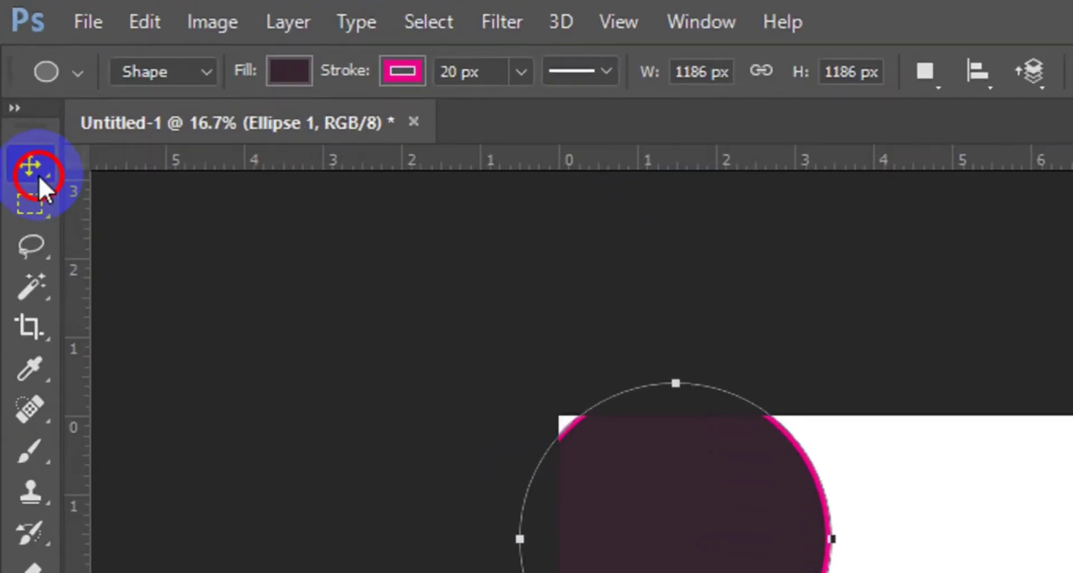
Center the circle vertically and horizontally on the canvas, then clear the canvas selection
left_click(32, 162)
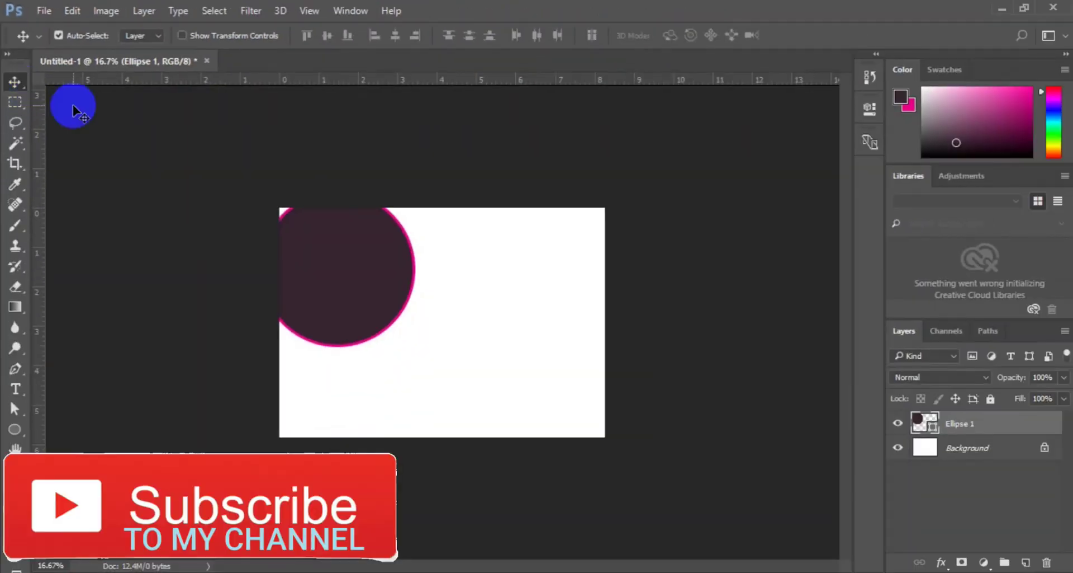
left_click(387, 293)
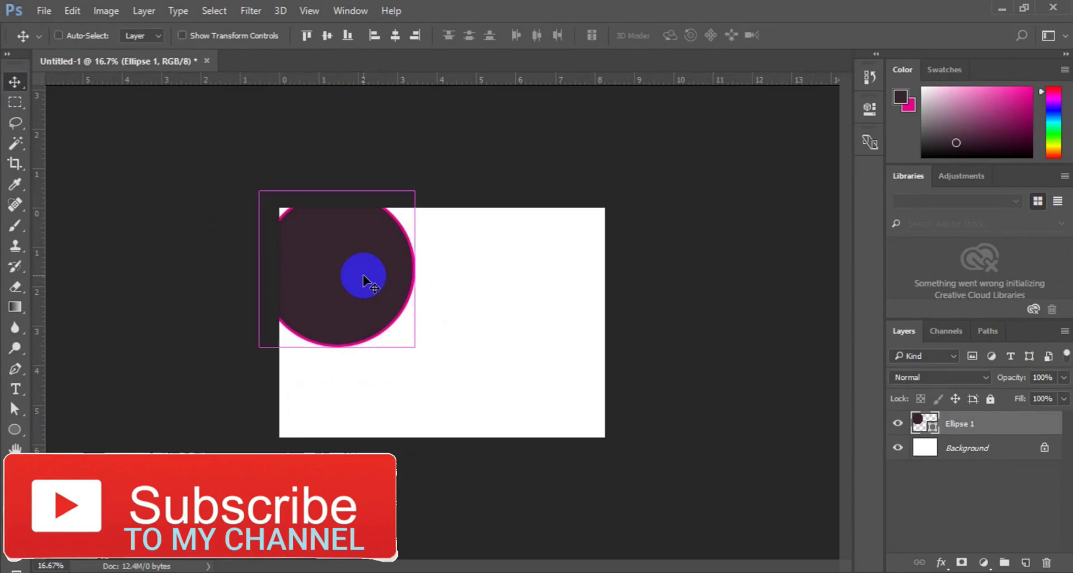
key("ctrl+a")
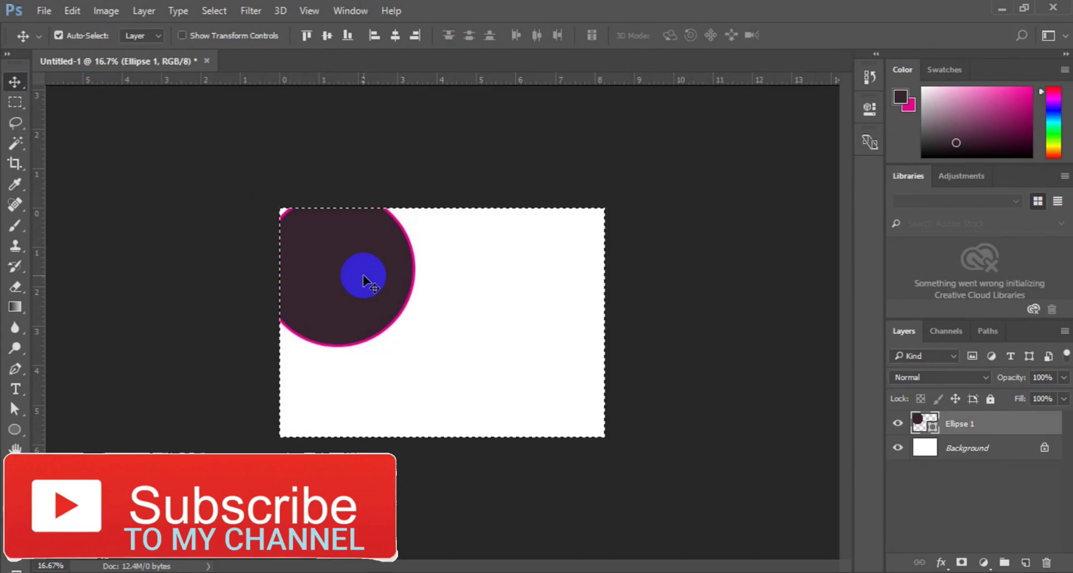
left_click(306, 35)
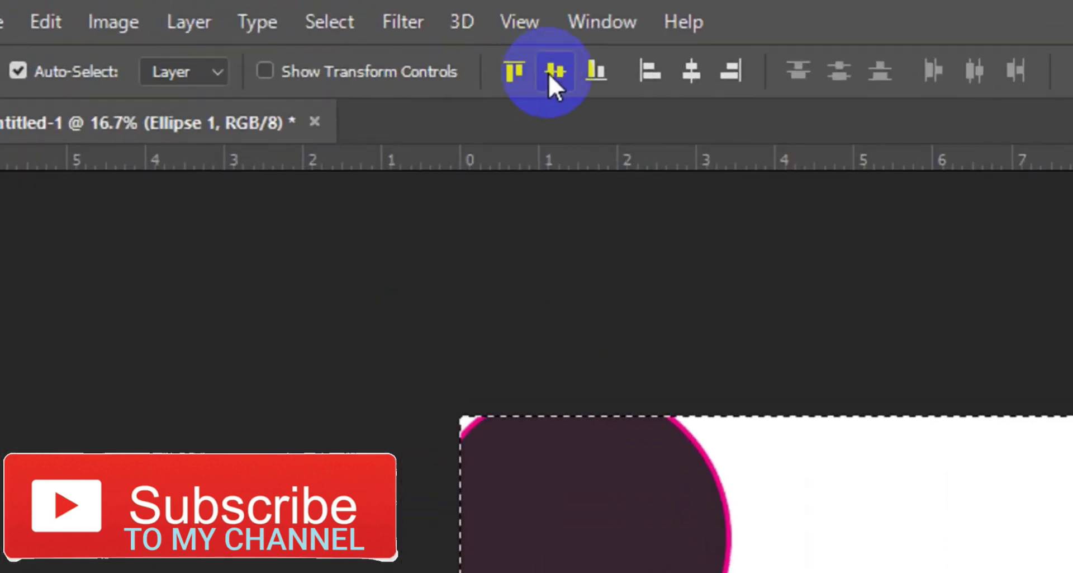
left_click(549, 72)
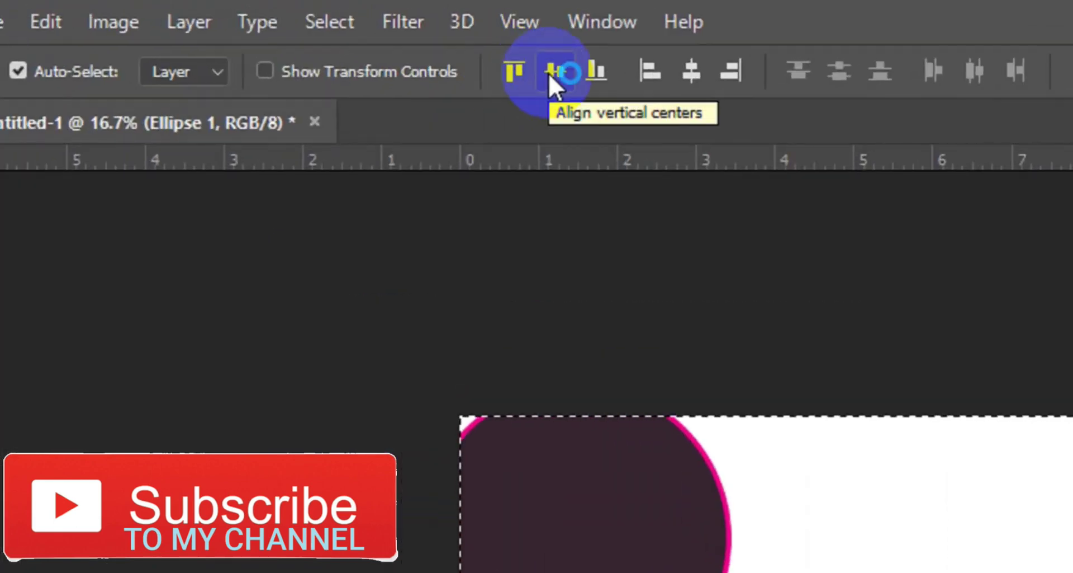
left_click(683, 76)
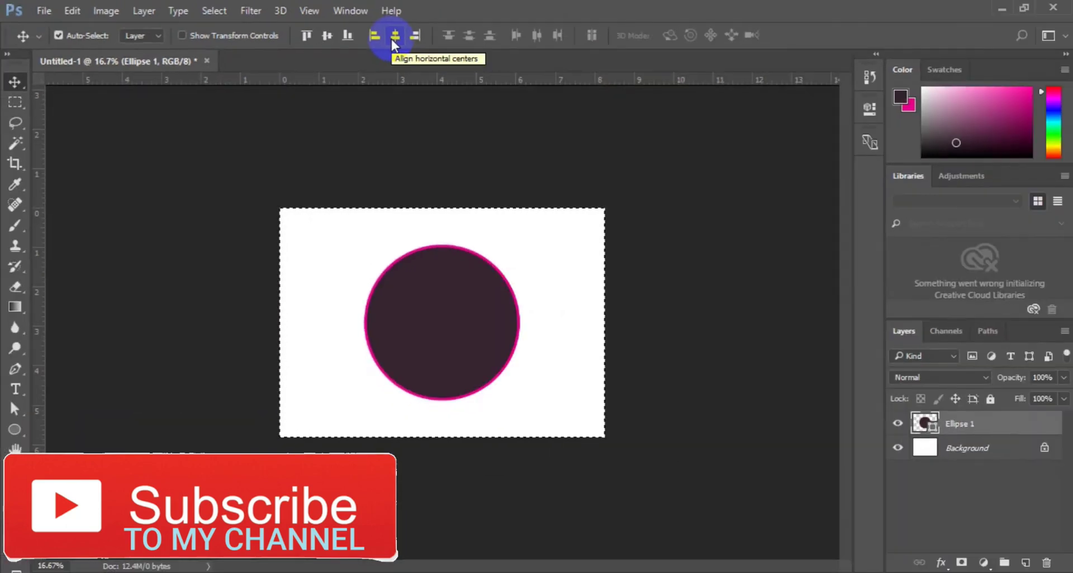
key("ctrl+d")
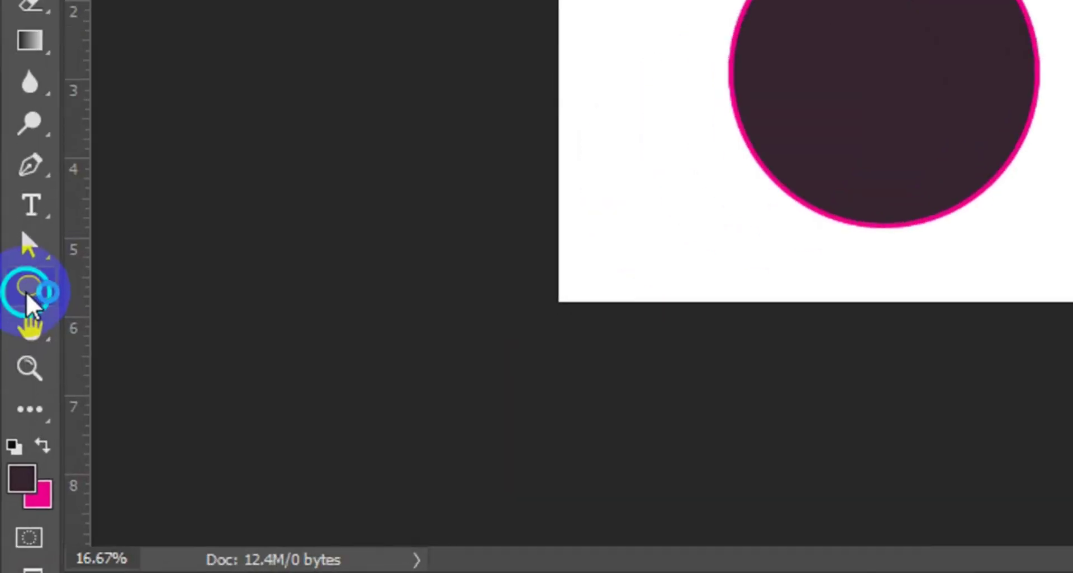
On a new layer, draw a thin vertical rectangle about 43 × 1043 px beside the circle, filled pink with no stroke
left_click(14, 432)
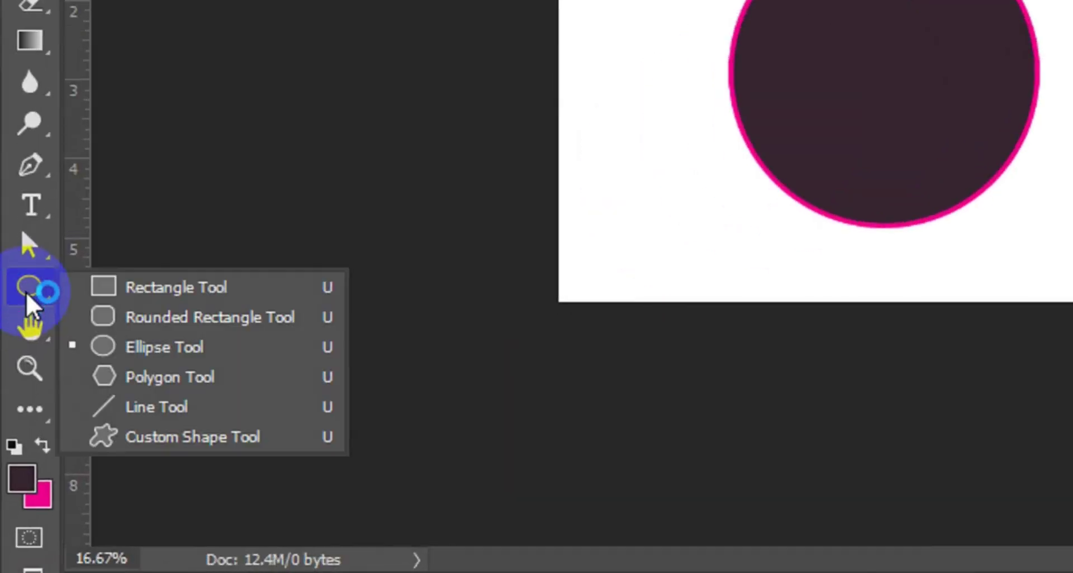
left_click(187, 297)
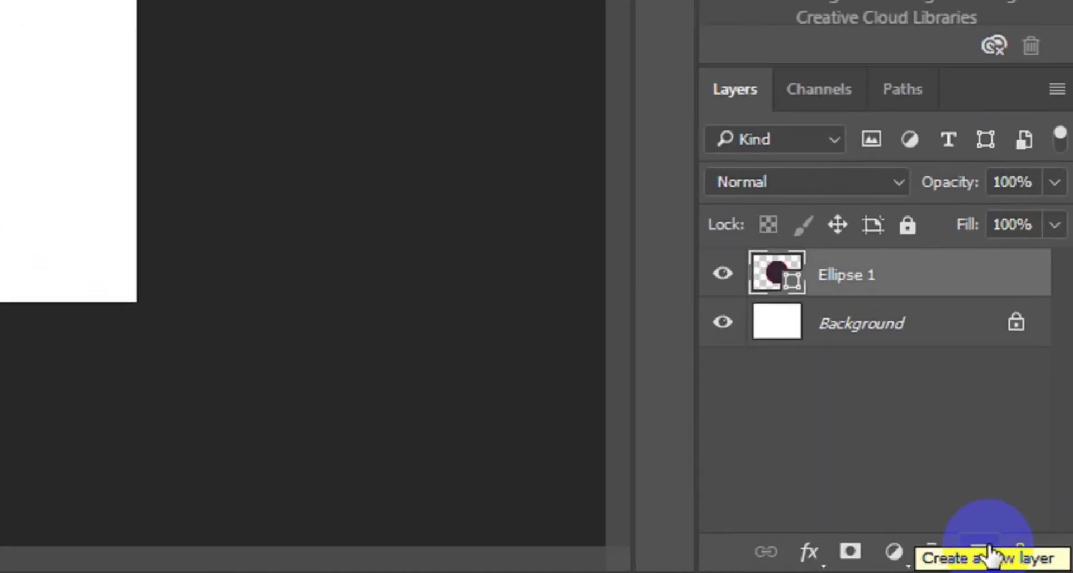
left_click(988, 552)
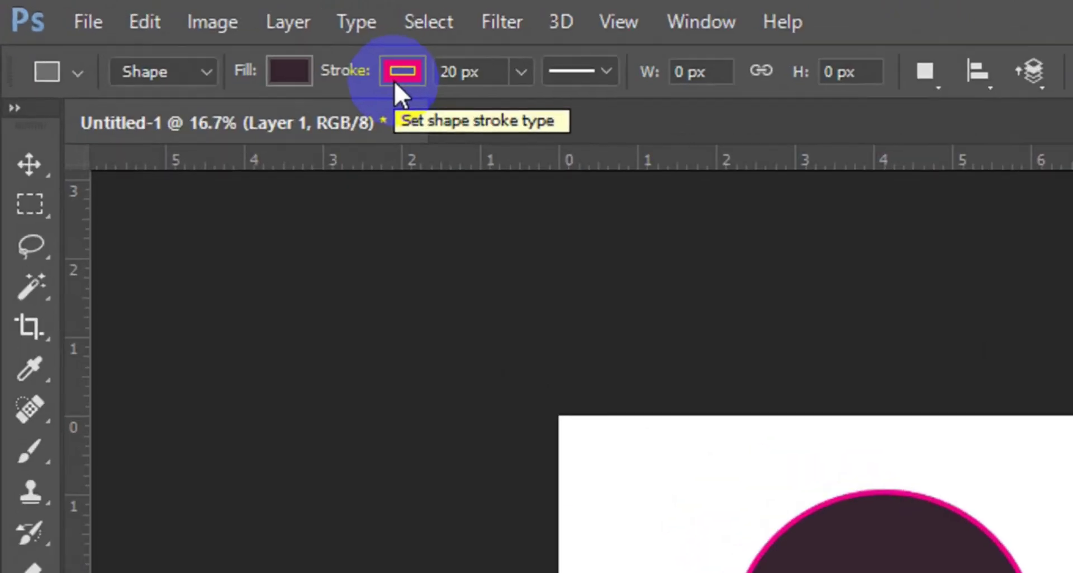
left_click(198, 40)
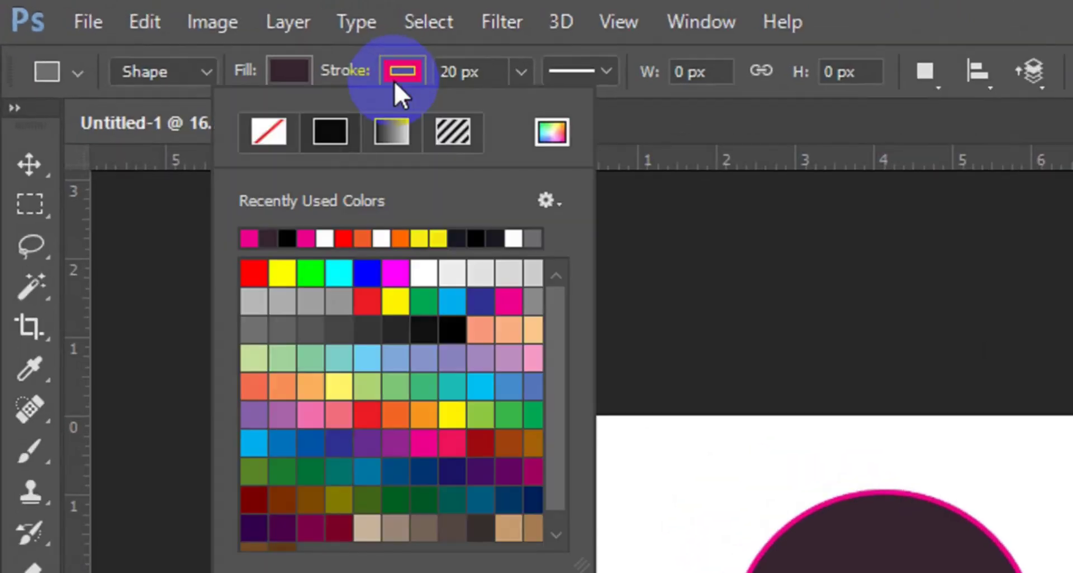
left_click(273, 131)
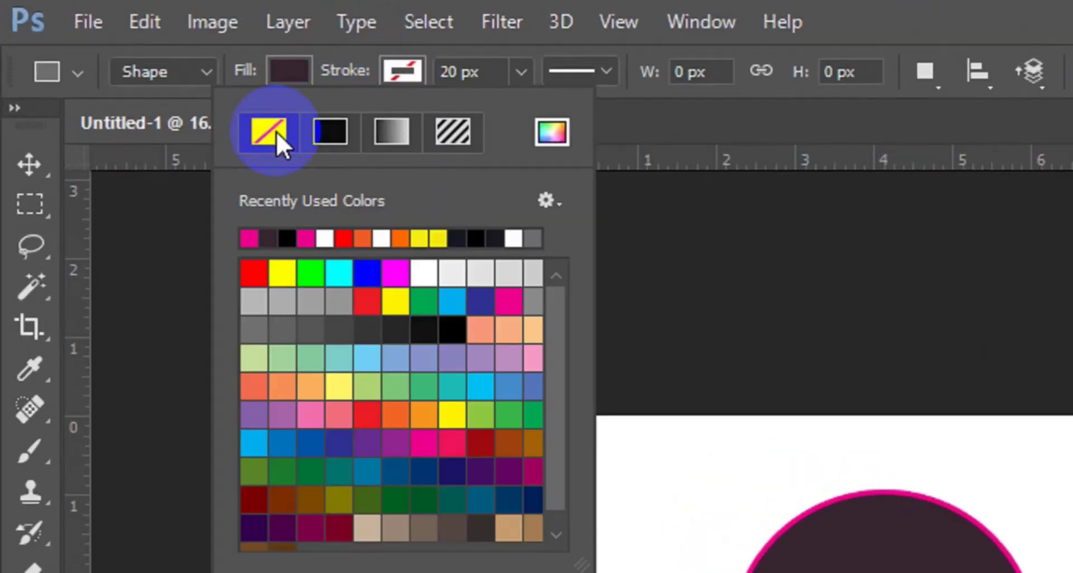
left_click(296, 69)
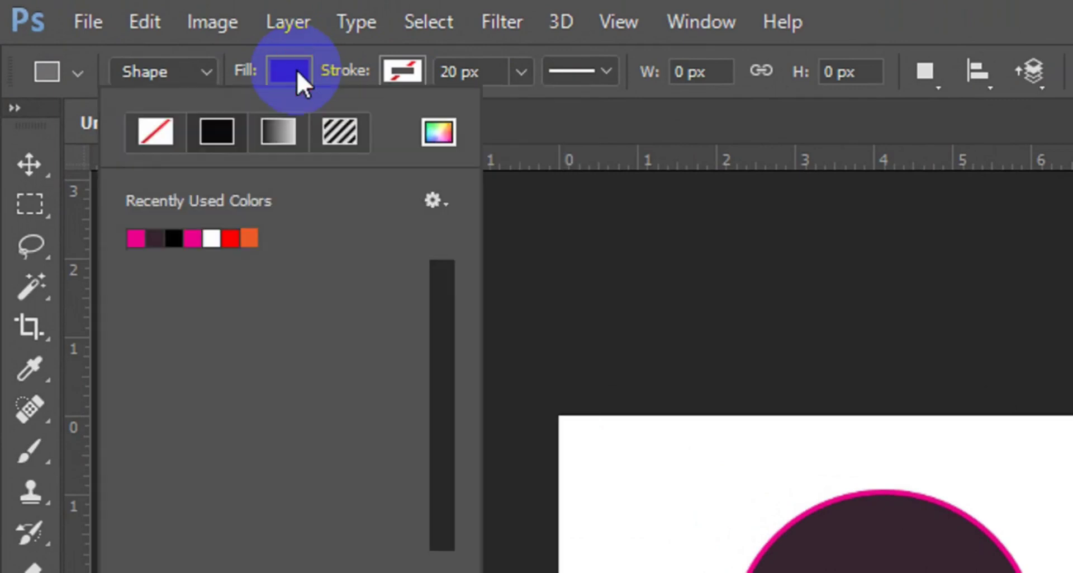
left_click(140, 237)
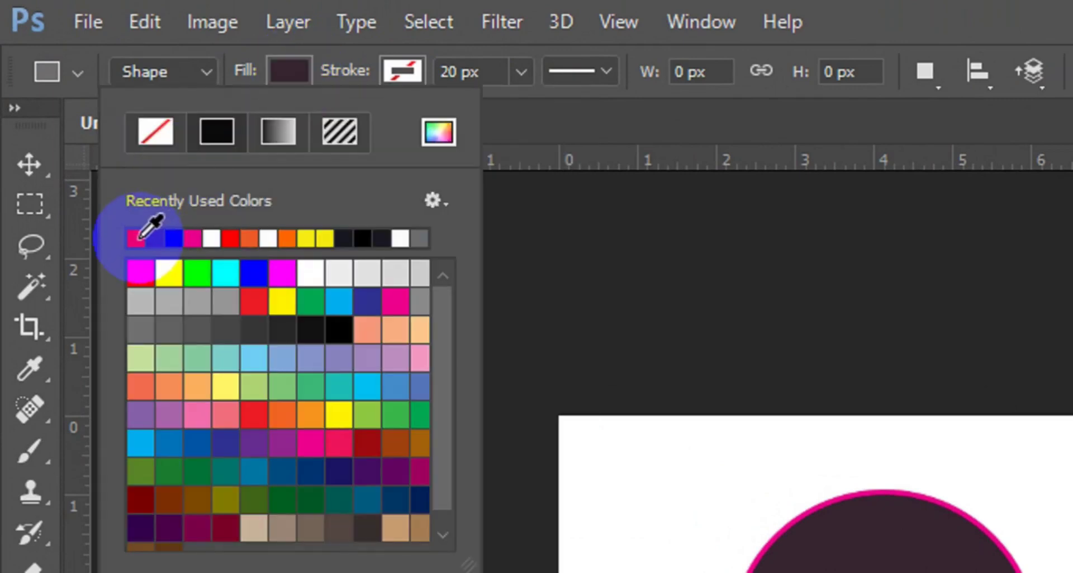
left_click(140, 237)
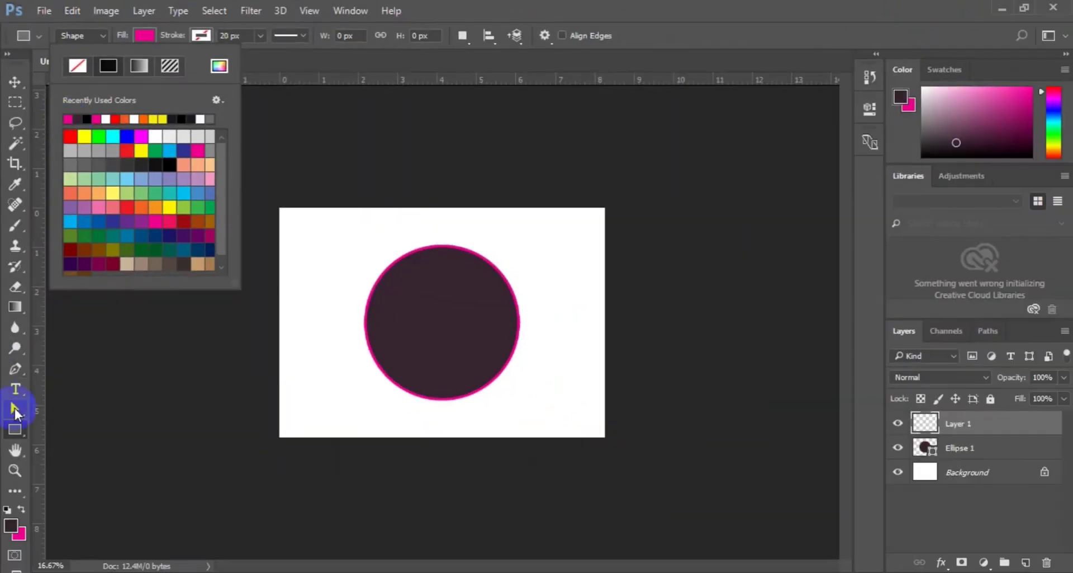
left_click(10, 398)
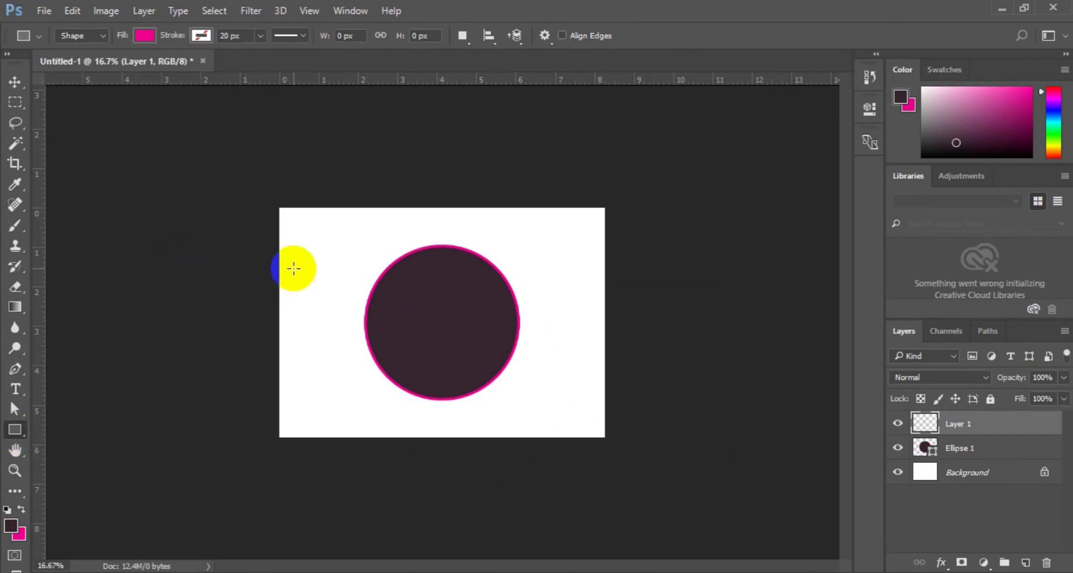
left_click_drag(293, 268, 298, 404)
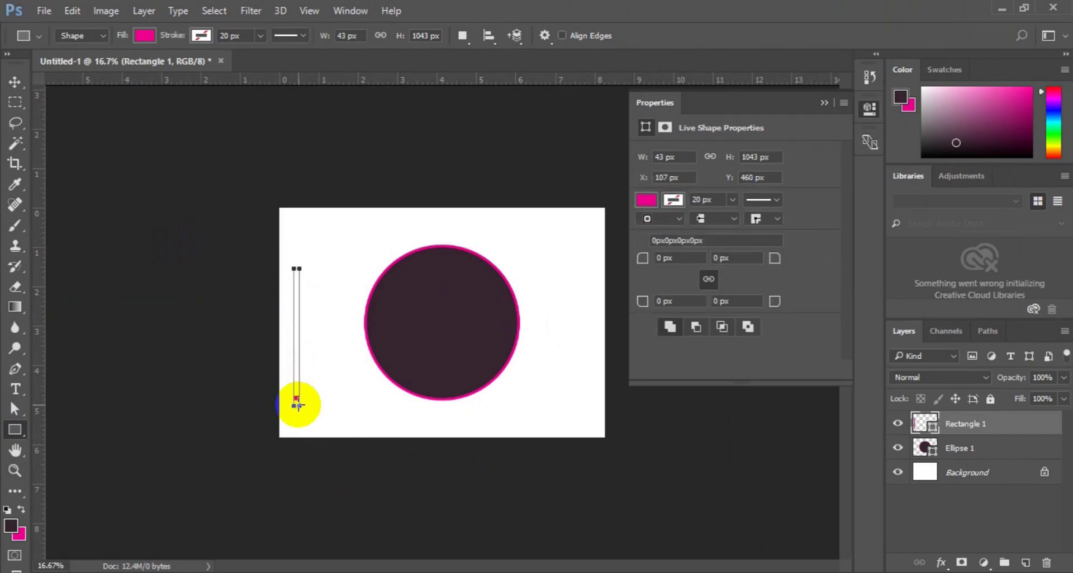
Move the thin pink rectangle slightly closer to the circle
left_click(15, 83)
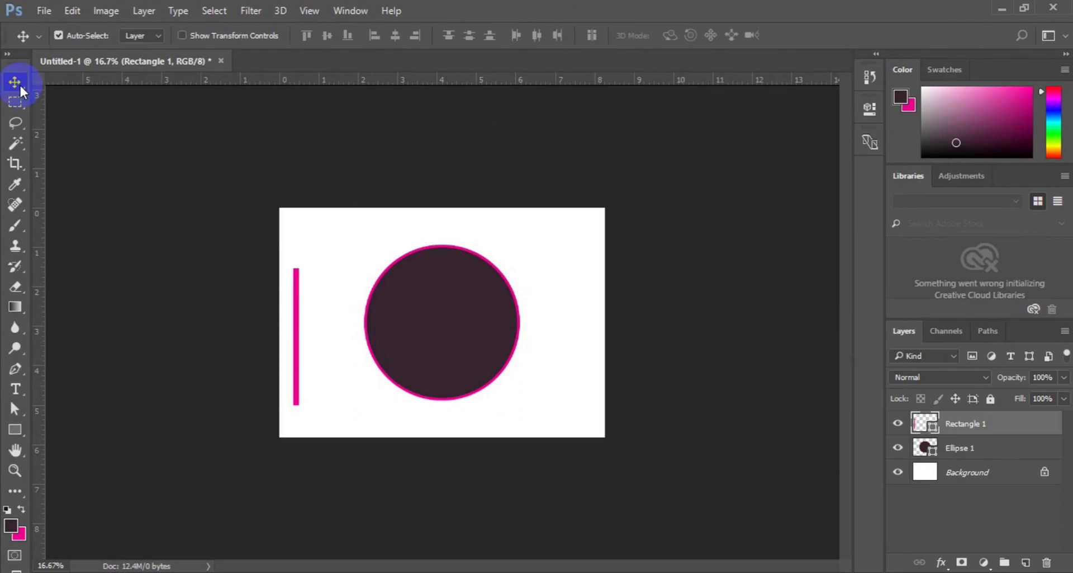
left_click(295, 315)
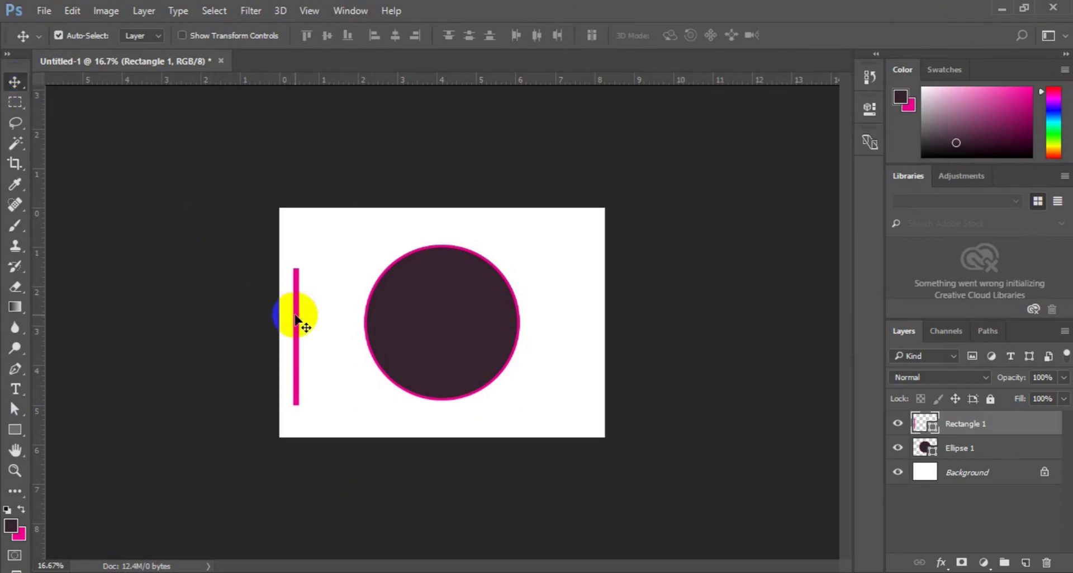
left_click_drag(295, 315, 319, 319)
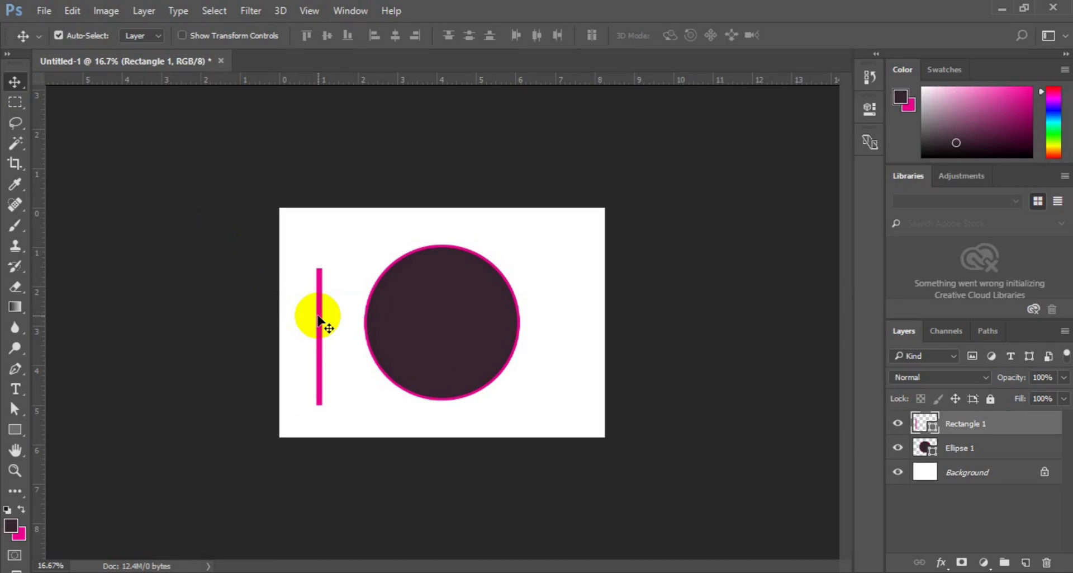
left_click(318, 318, "ctrl")
key("ctrl+plus")
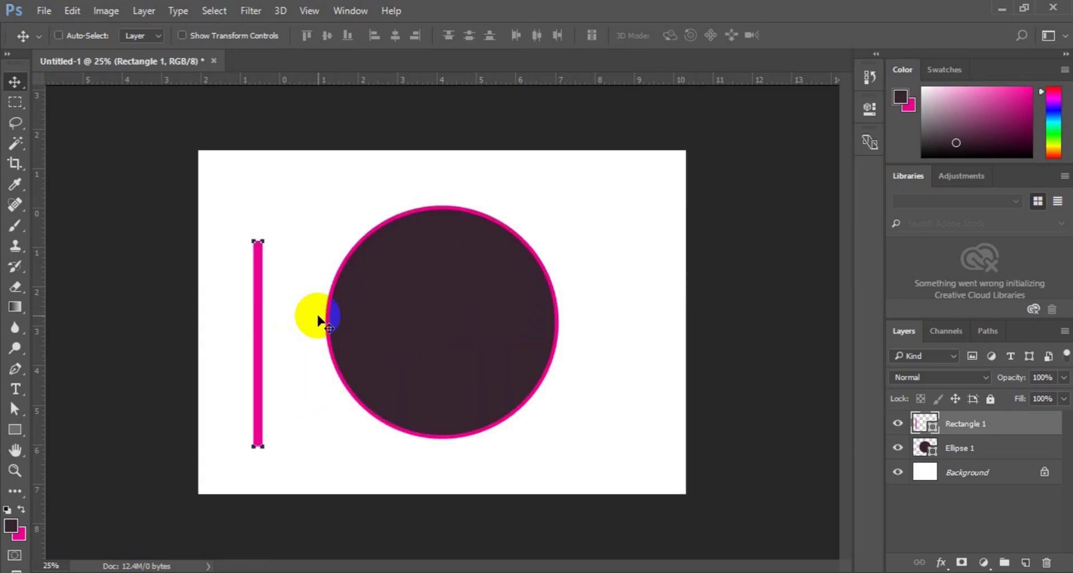
key("Return")
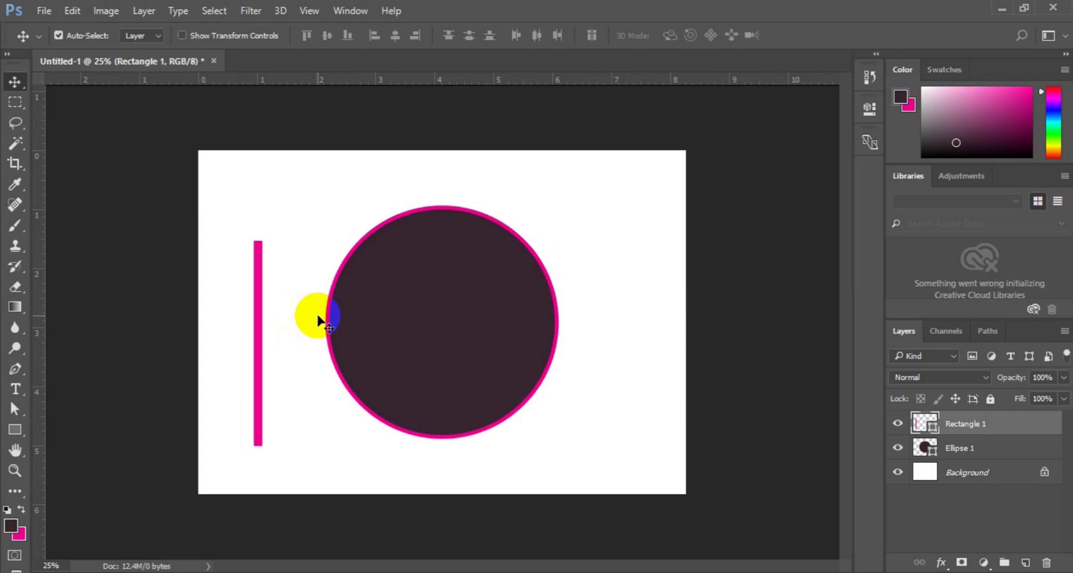
key("ctrl+plus")
key("ctrl+plus")
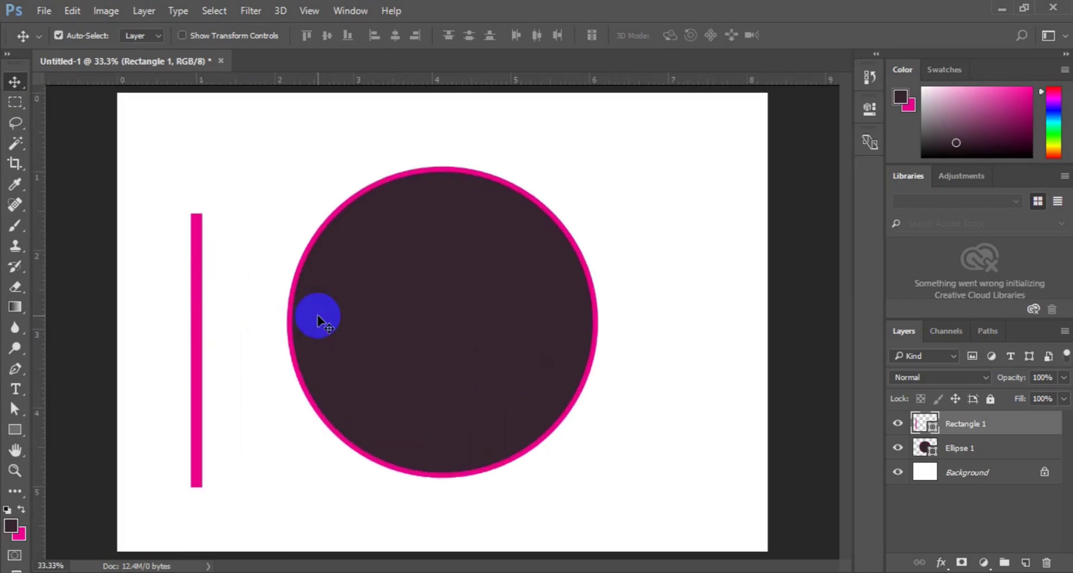
left_click(208, 567)
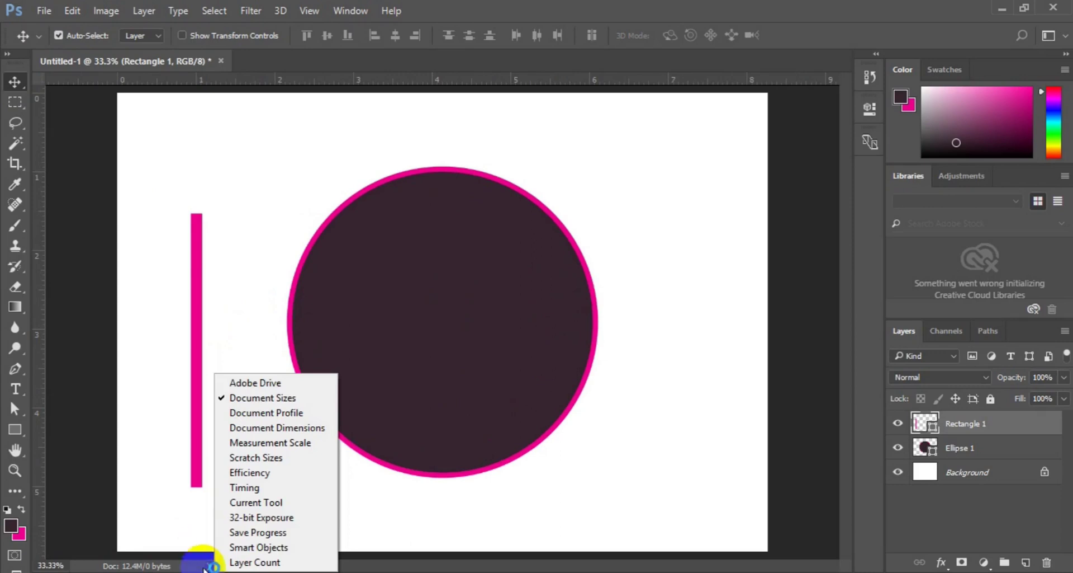
left_click(195, 498)
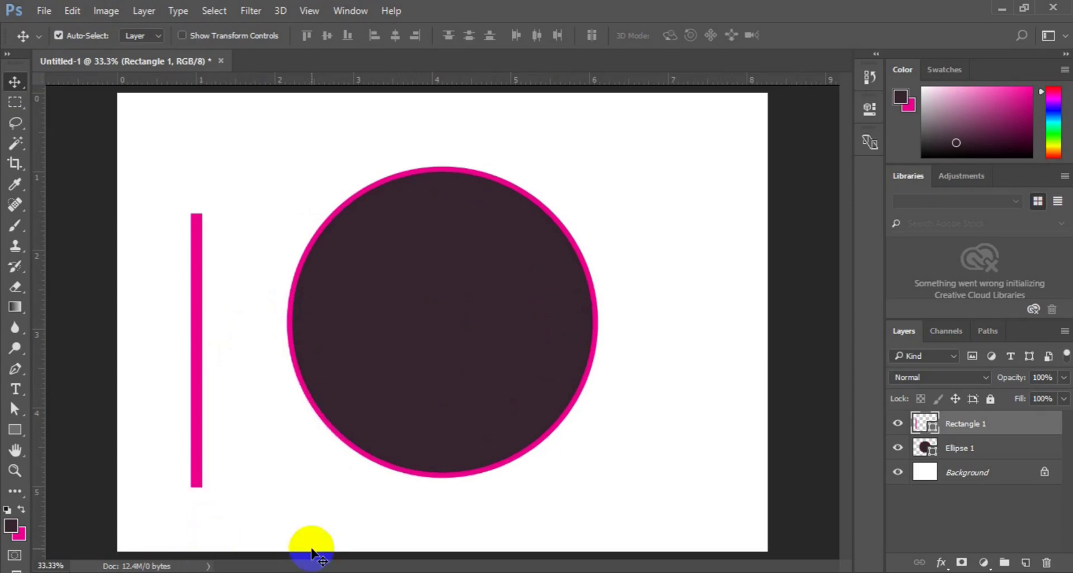
key("ctrl")
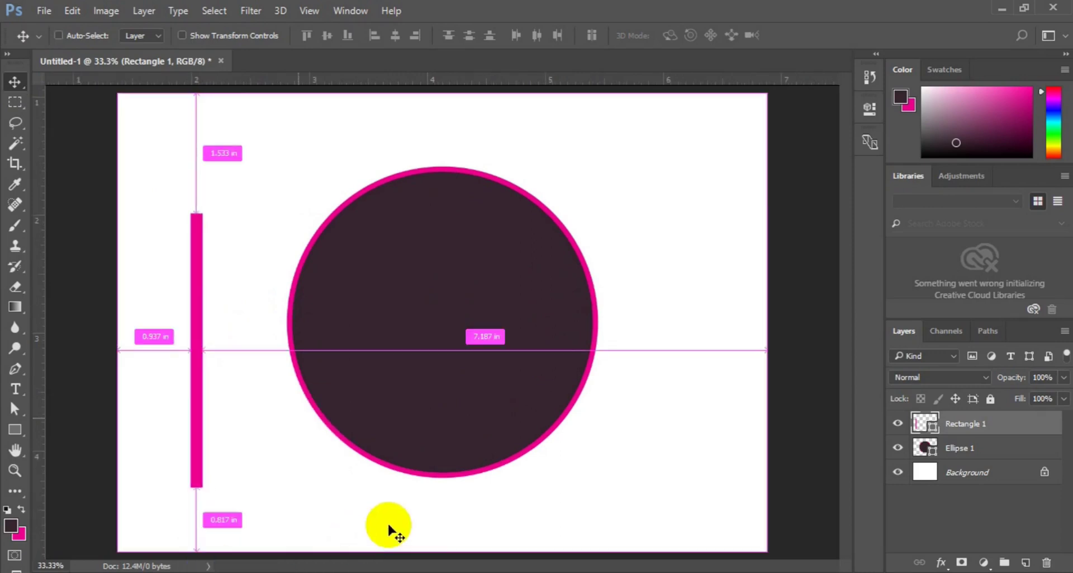
key("ctrl+plus")
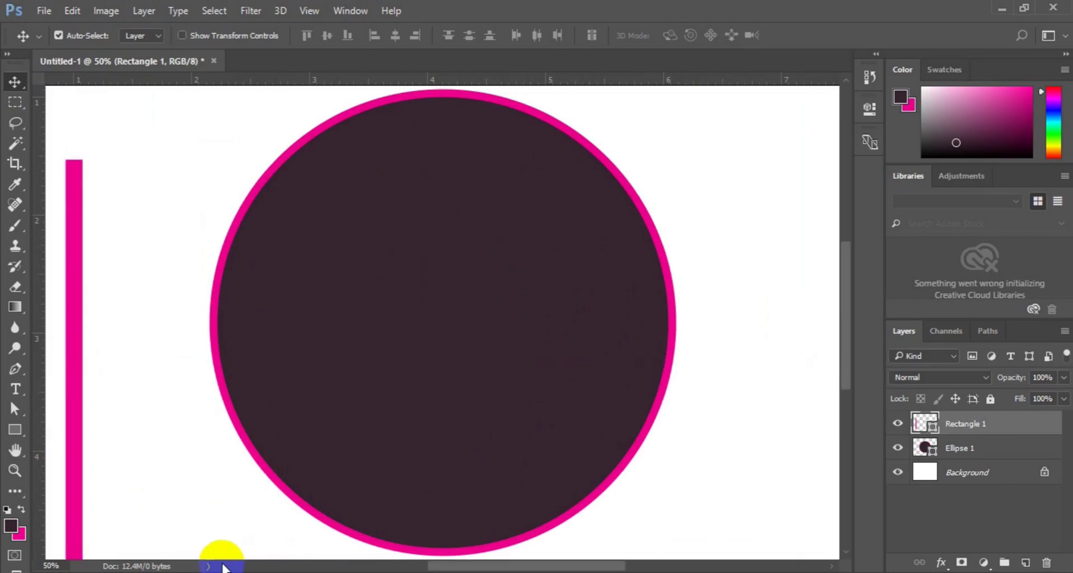
left_click(224, 566)
left_click(225, 566)
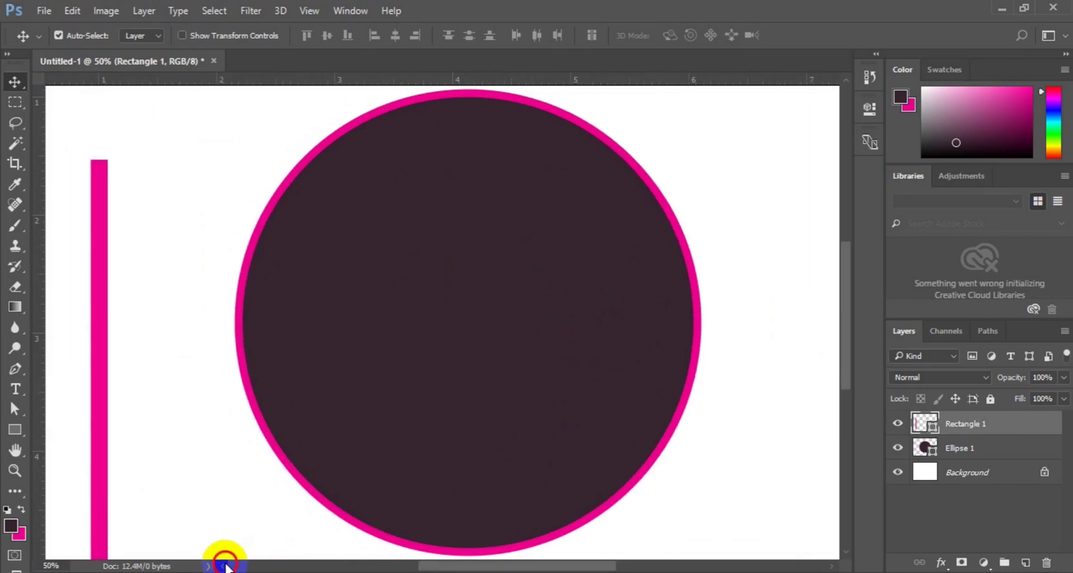
left_click(225, 566)
left_click(225, 566)
left_click(225, 566)
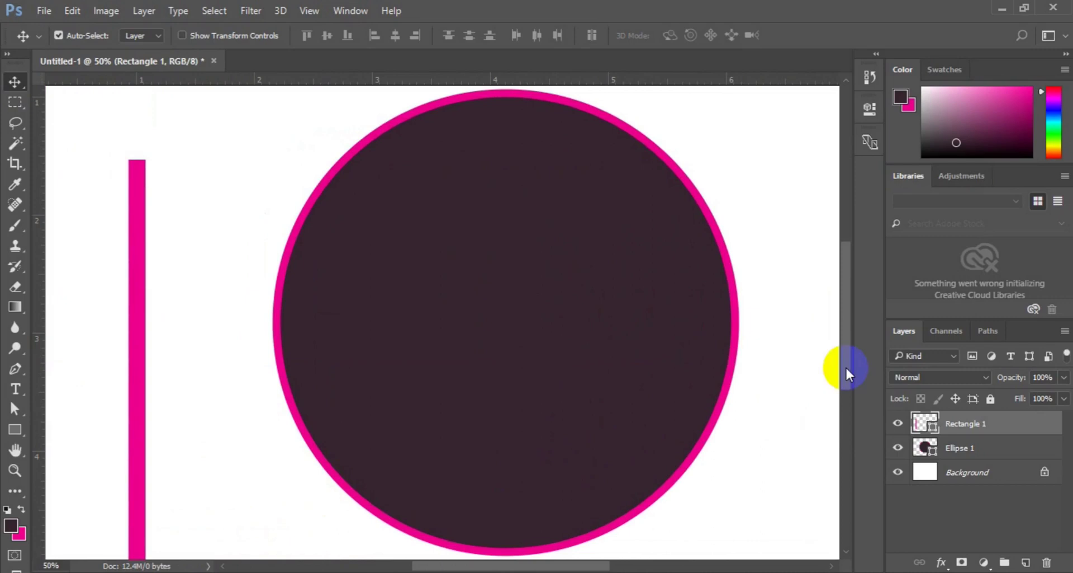
mouse_move(848, 384)
left_mouse_down()
mouse_move(844, 405)
mouse_move(844, 380)
left_mouse_up()
key("ctrl")
key("ctrl+minus")
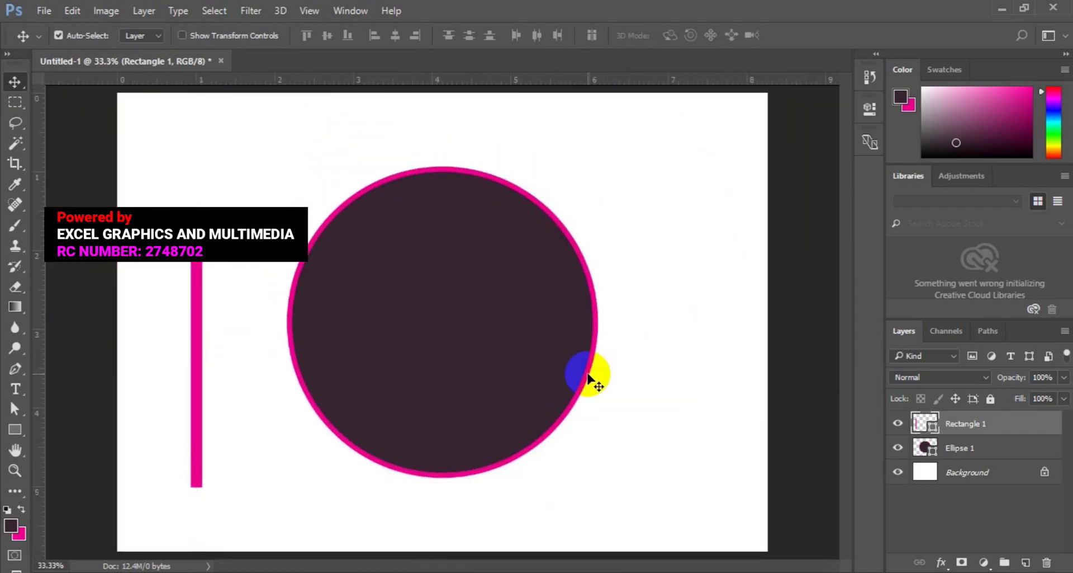
left_click(439, 340)
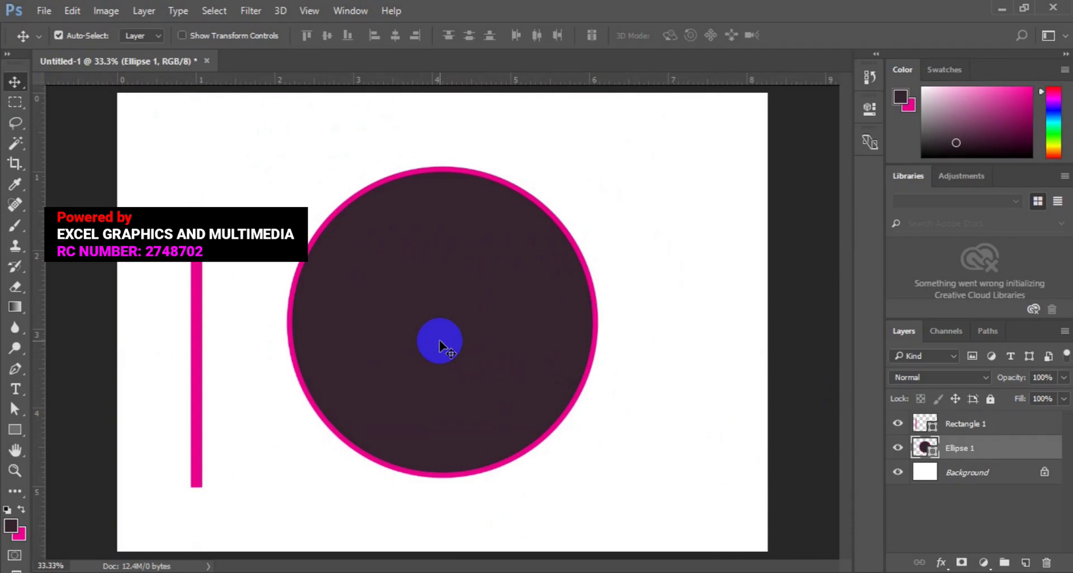
left_click_drag(439, 340, 466, 331)
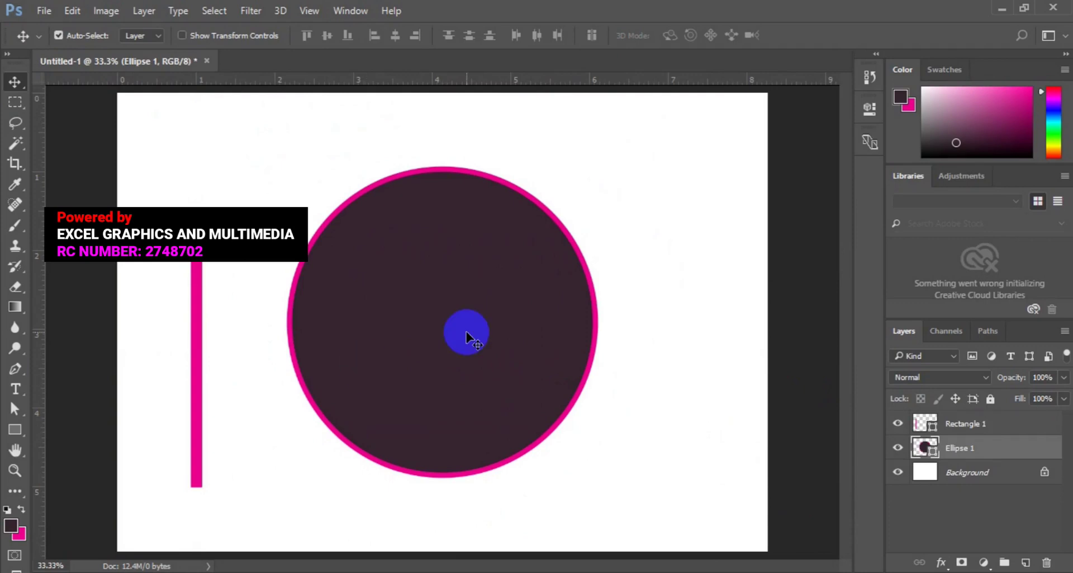
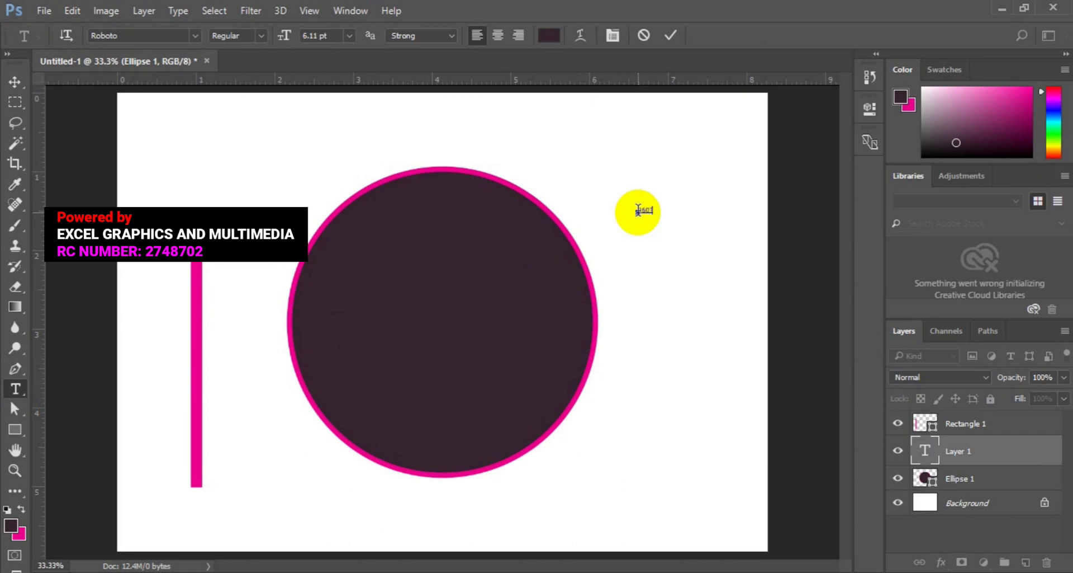
Add the text "360/10" in Roboto Regular at 60 pt and place it above the circle, fully inside the canvas
type("10")
key("ctrl+a")
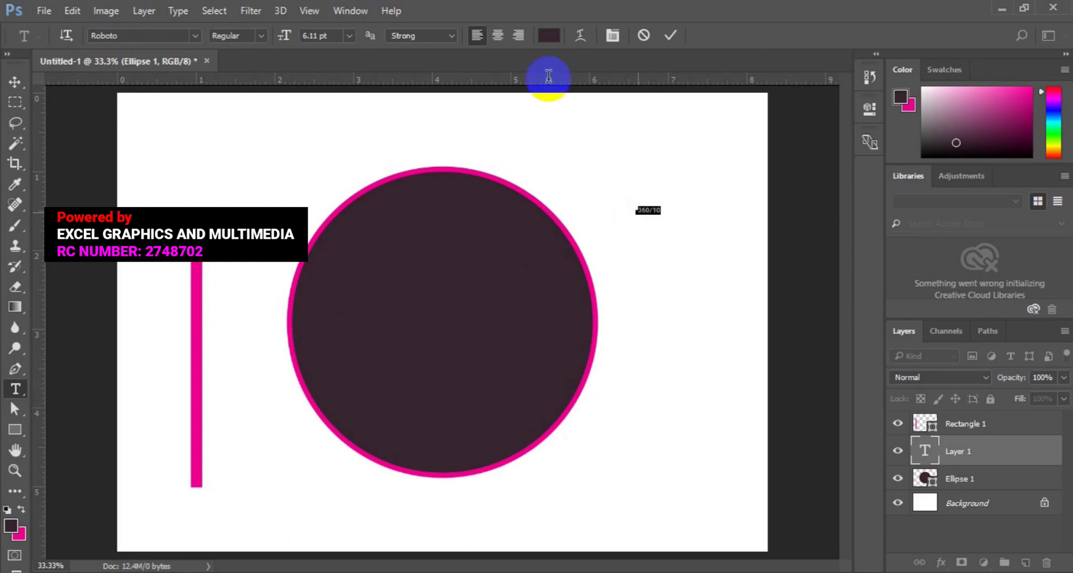
left_click(345, 37)
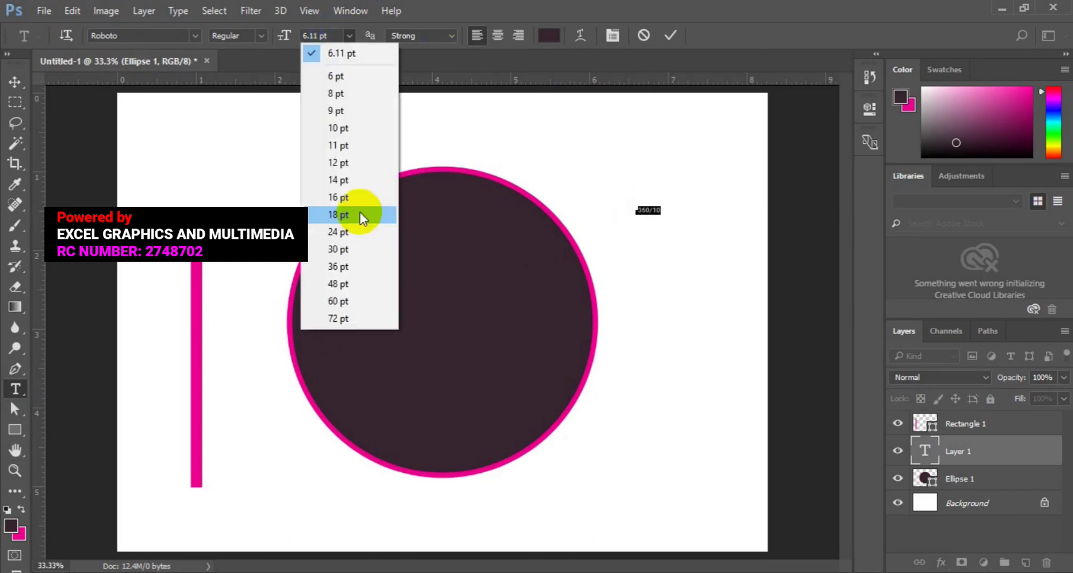
left_click(361, 305)
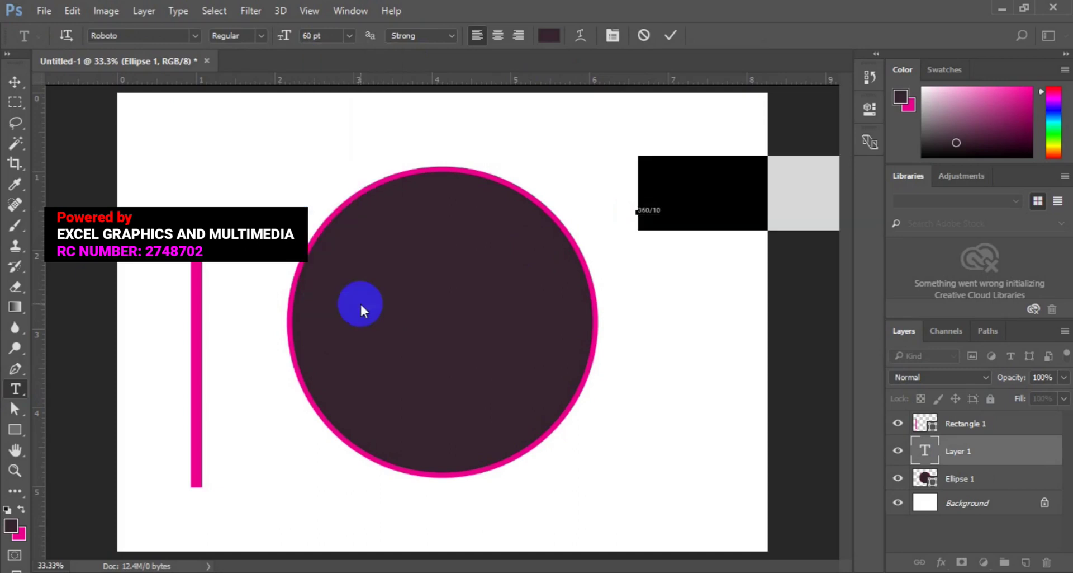
left_click(15, 83)
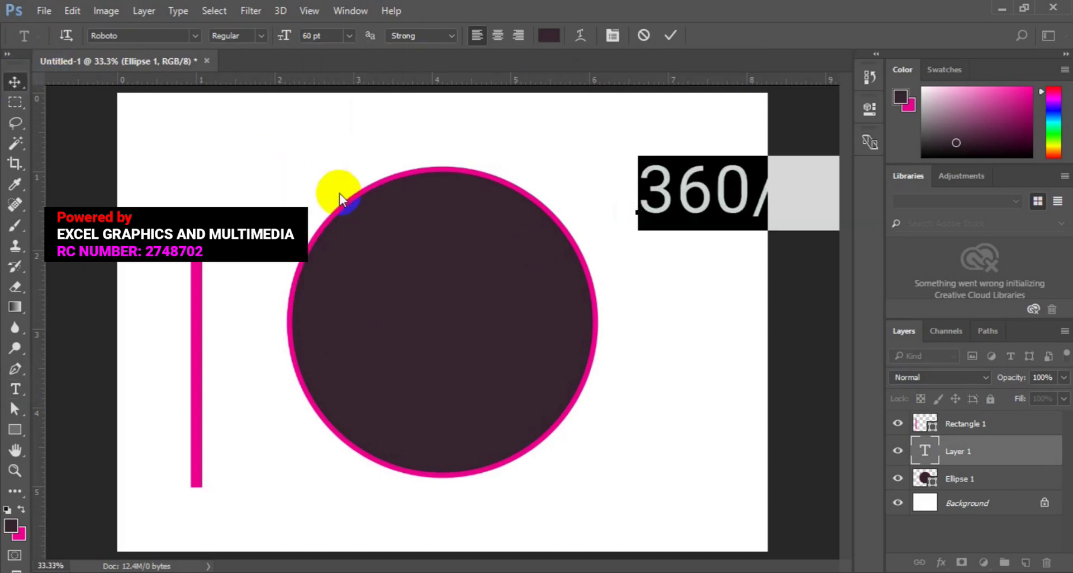
left_click(769, 192)
left_click_drag(732, 211, 657, 196)
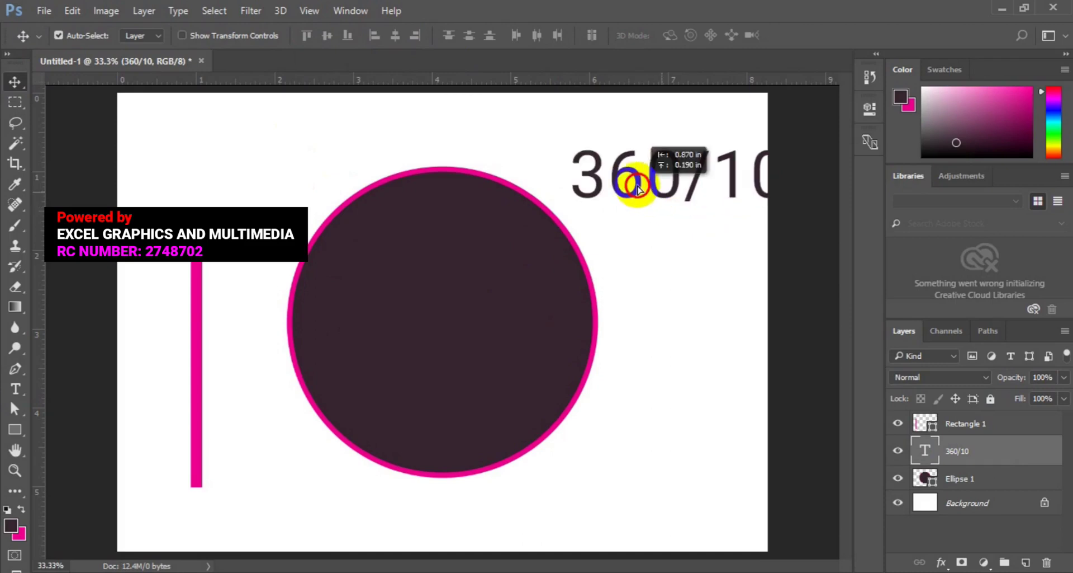
left_click_drag(590, 162, 579, 158)
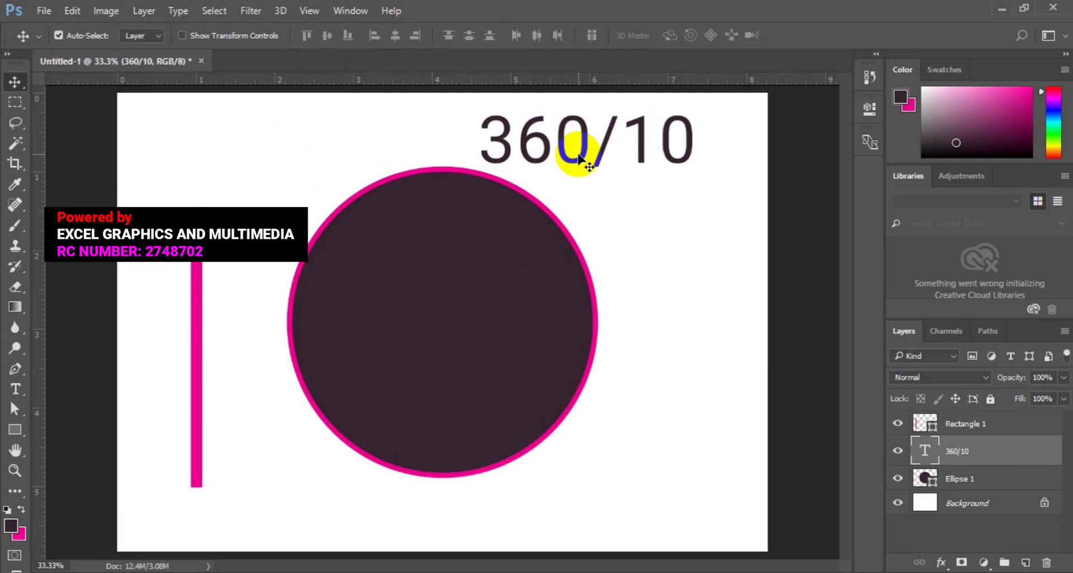
Extend the text to read "360/10= 36" and shift the whole line so it fits above the circle
left_click(25, 386)
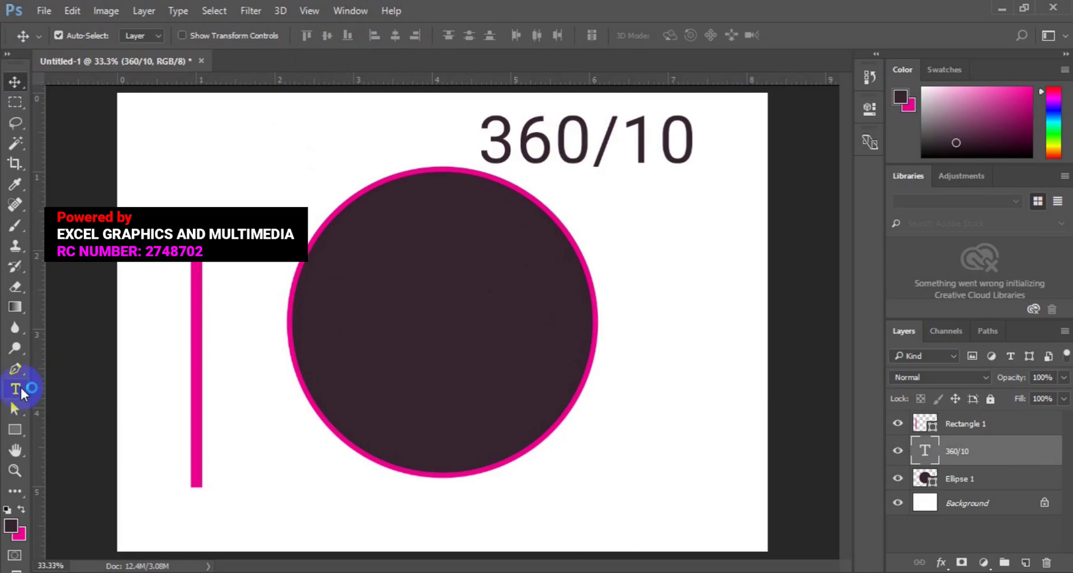
left_click(696, 148)
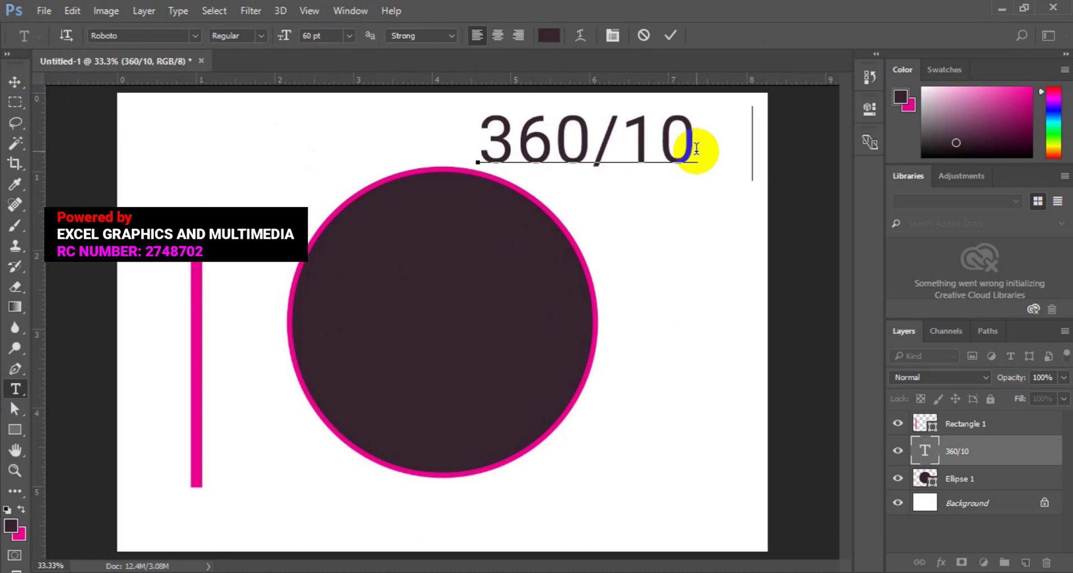
left_click(80, 100)
left_click(15, 82)
type("= 36")
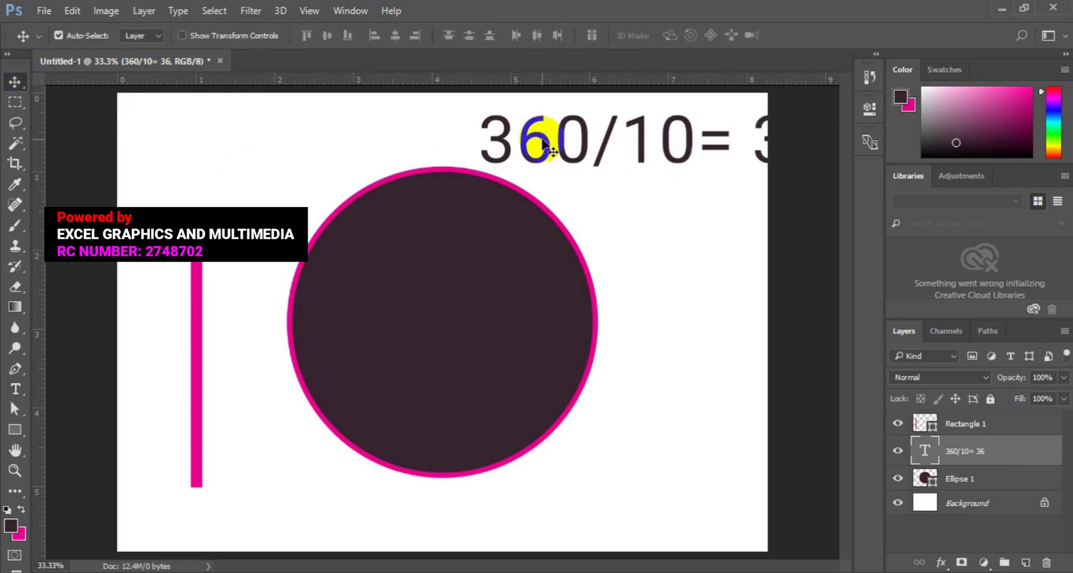
left_click_drag(542, 140, 347, 140)
left_click(338, 137)
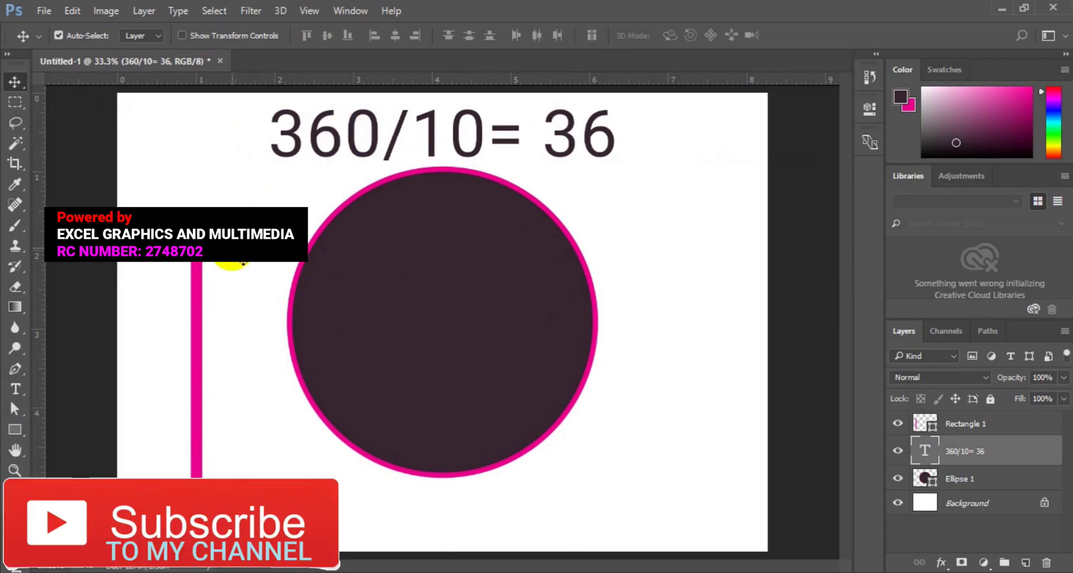
Start a free transform of the thin pink rectangle and move its reference point to the middle of its bottom edge
left_click(202, 321)
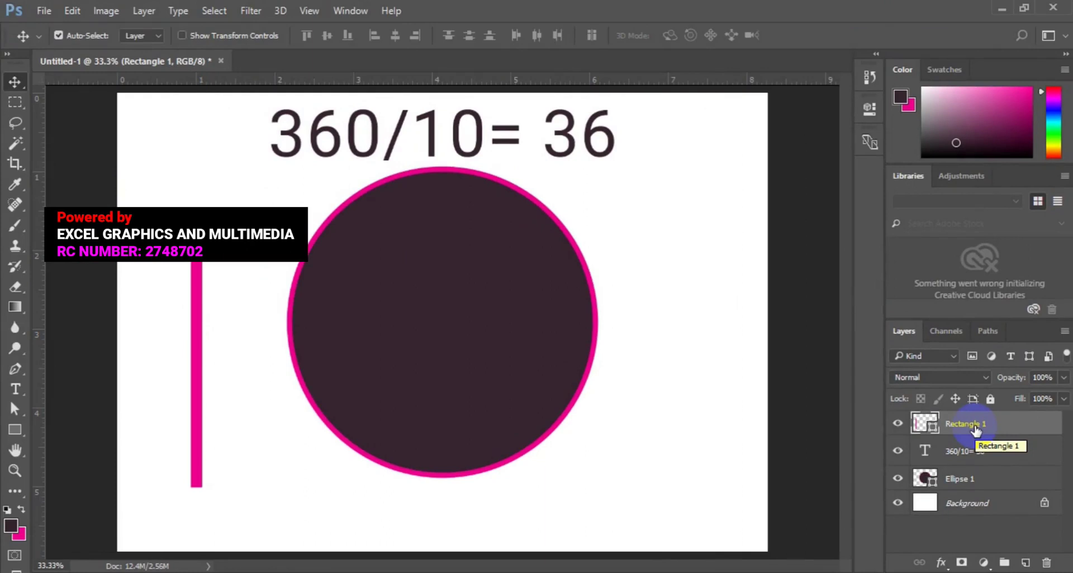
key("ctrl")
key("ctrl+t")
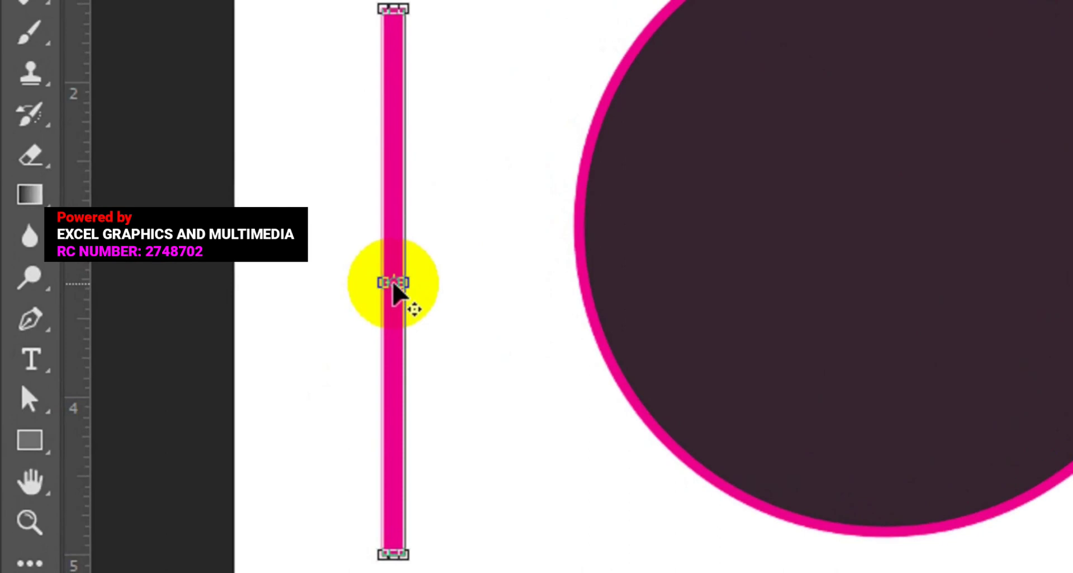
left_click_drag(393, 284, 392, 554)
left_click_drag(393, 458, 393, 458)
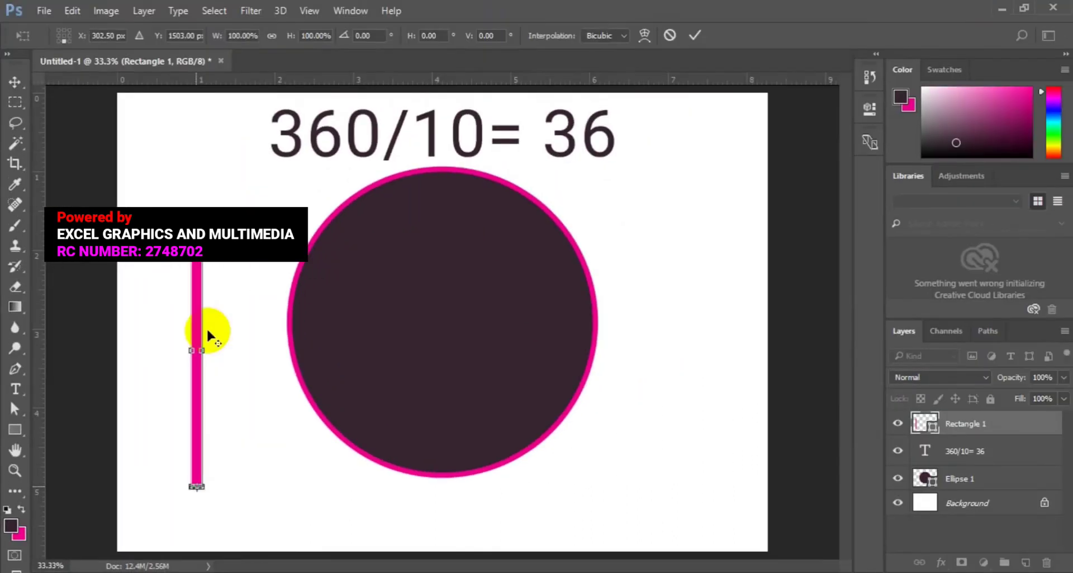
Rotate the thin pink rectangle by 36° about its bottom end and commit the transform
left_click(366, 36)
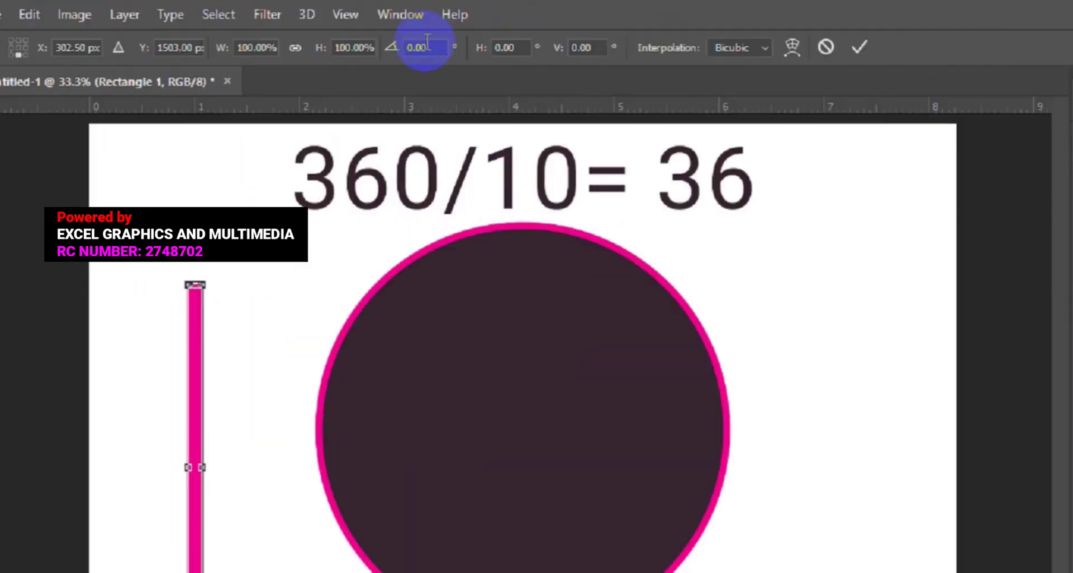
left_click(529, 81)
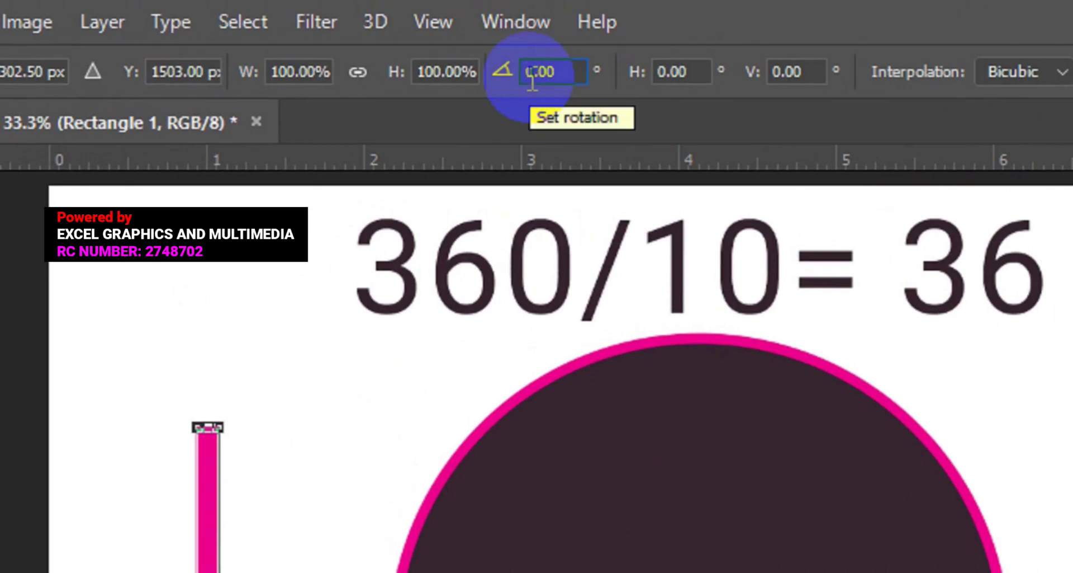
key("Delete")
type("1")
key("BackSpace")
type("36")
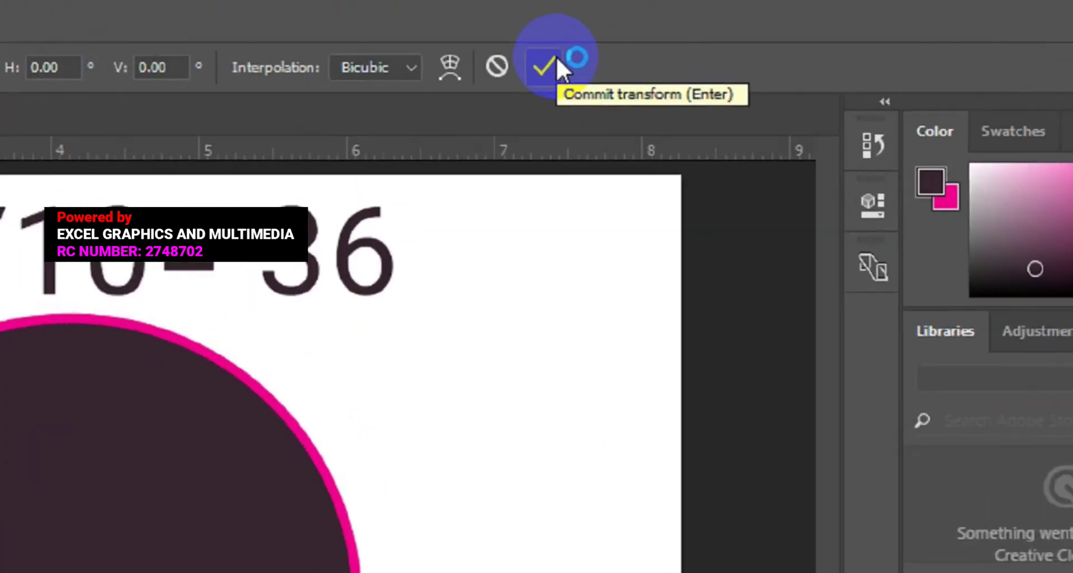
left_click(526, 69)
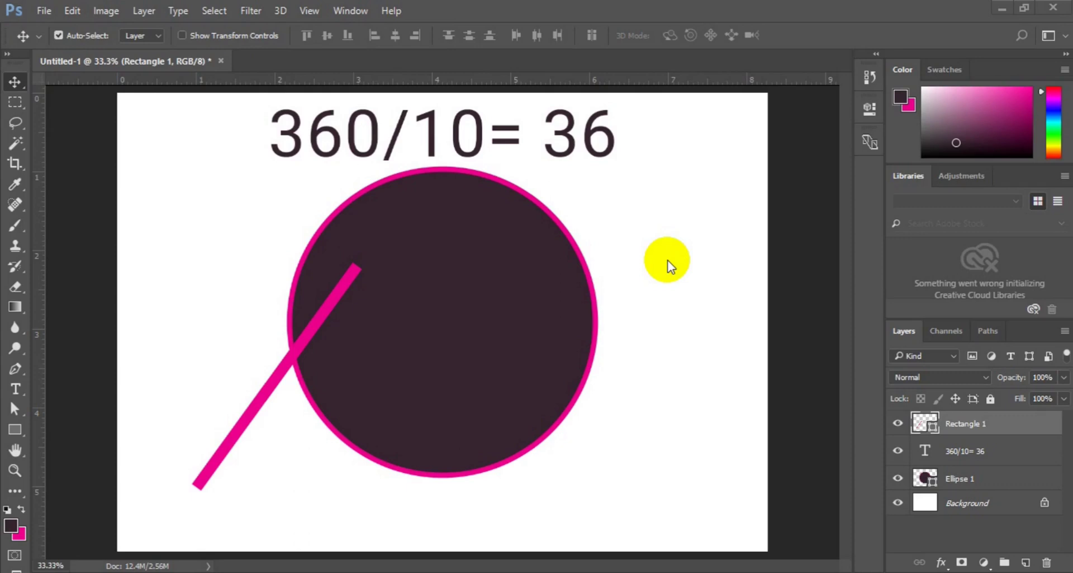
Create nine copies of the rotated pink rectangle, repeating the 36° rotation about its bottom end for each, and check them in the layer stack
left_click(992, 449)
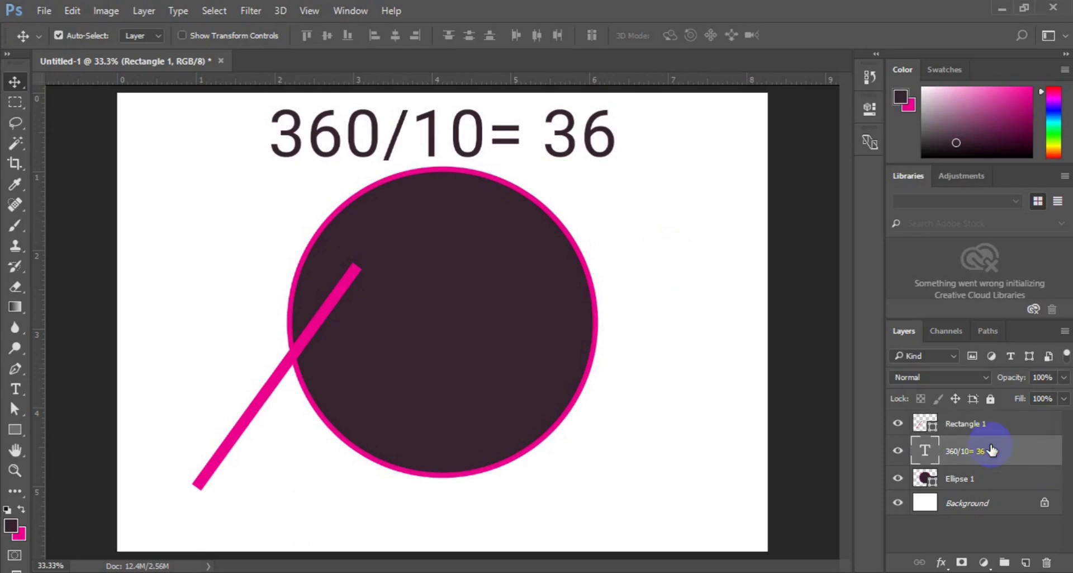
left_click(985, 433)
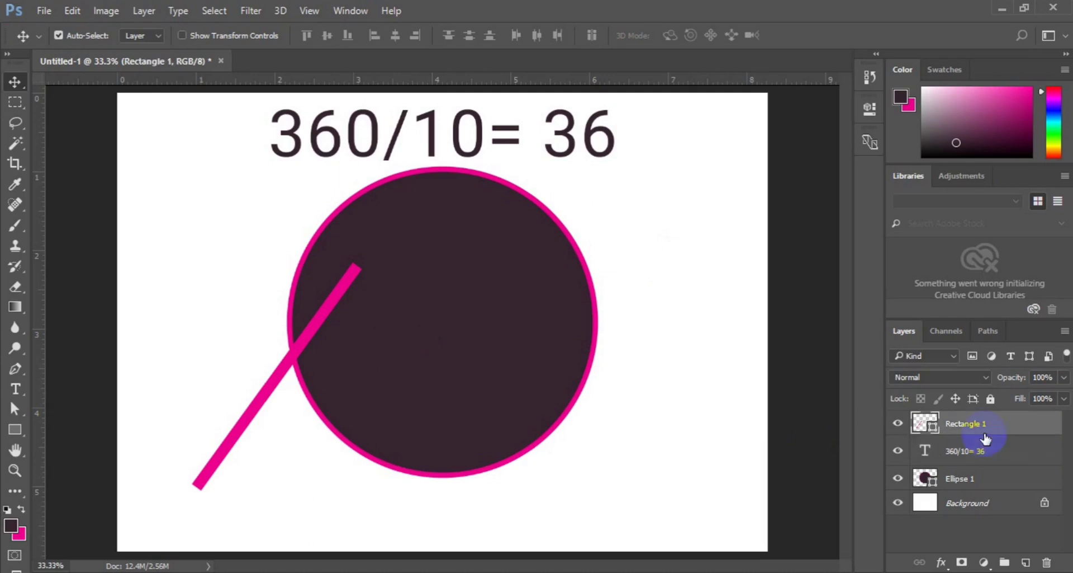
key("ctrl")
key("ctrl+j")
key("ctrl+j")
key("ctrl+j")
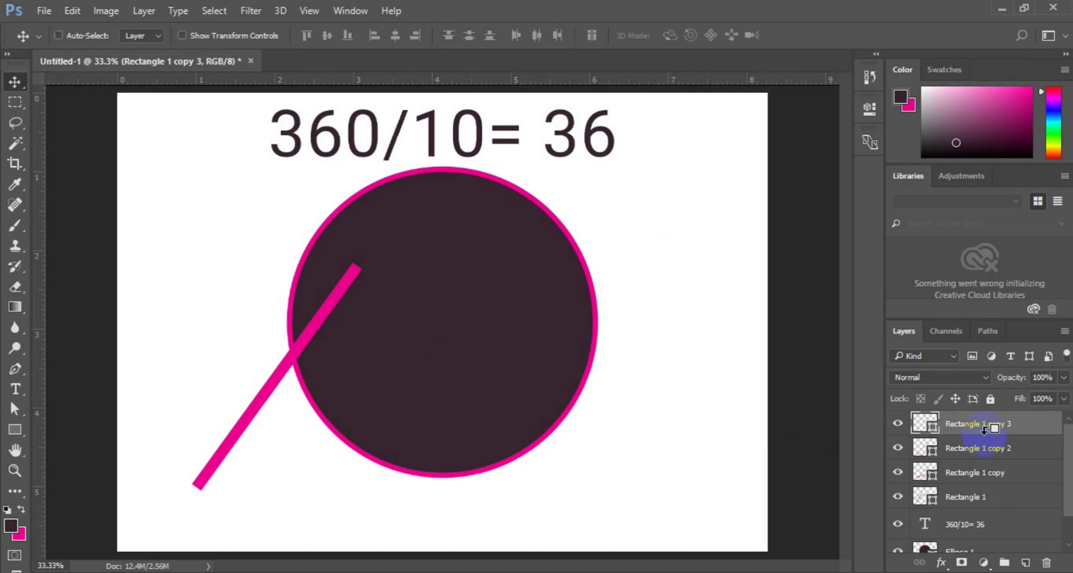
key("ctrl+j")
key("ctrl+j")
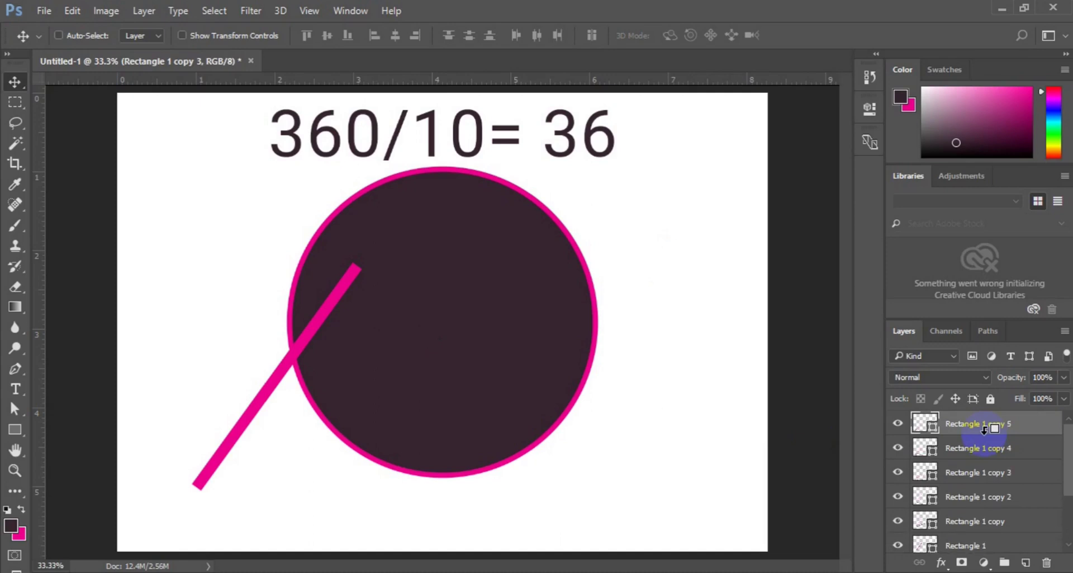
key("ctrl+j")
key("ctrl+j")
key("ctrl+j")
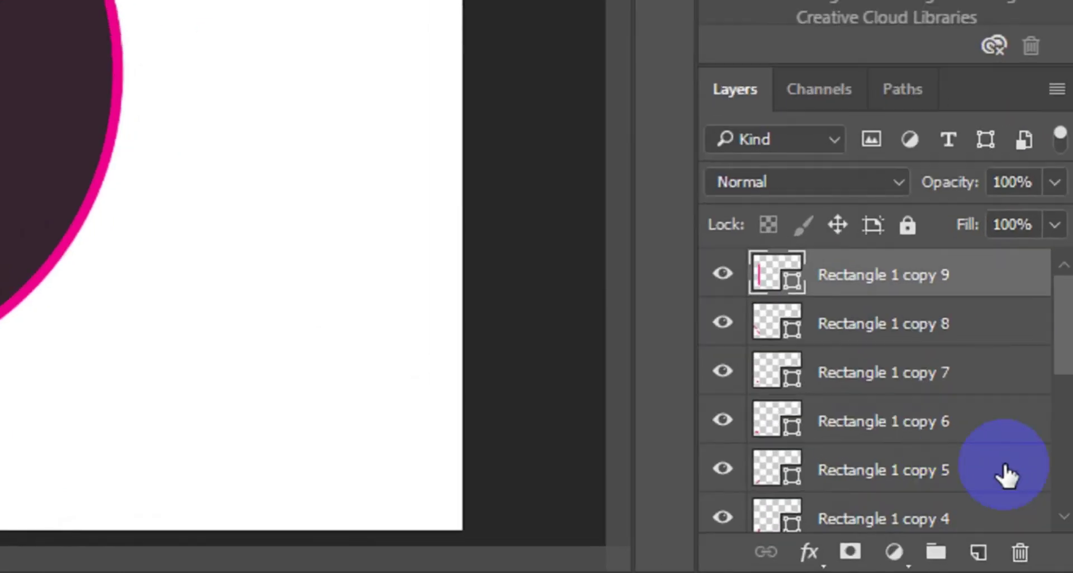
left_click(1065, 506)
left_click(1066, 510)
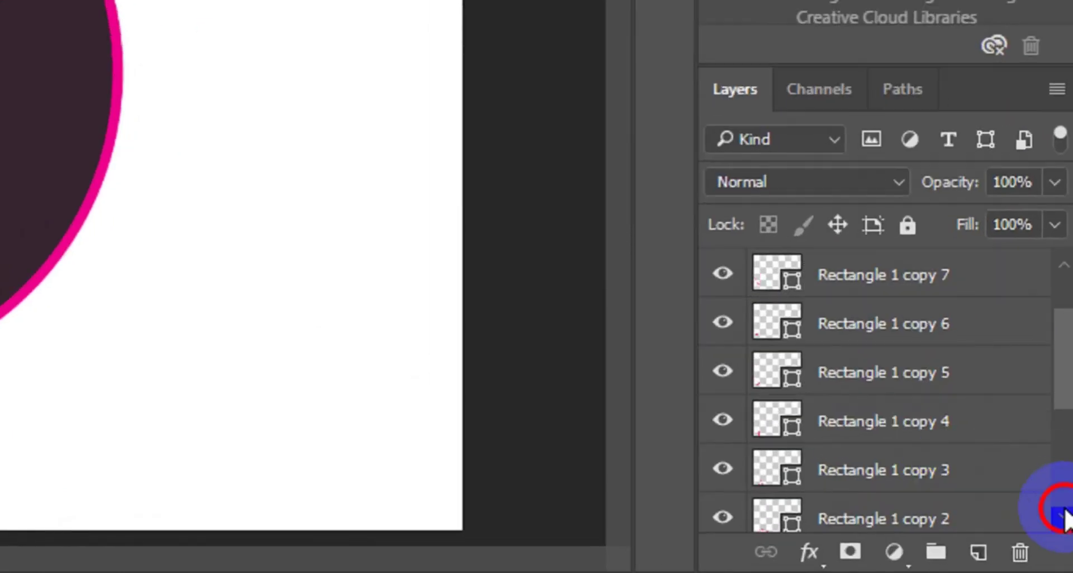
Select all the pink rectangle layers from Rectangle 1 to Rectangle 1 copy 9 and group them
left_click(1065, 510)
left_click(1065, 514)
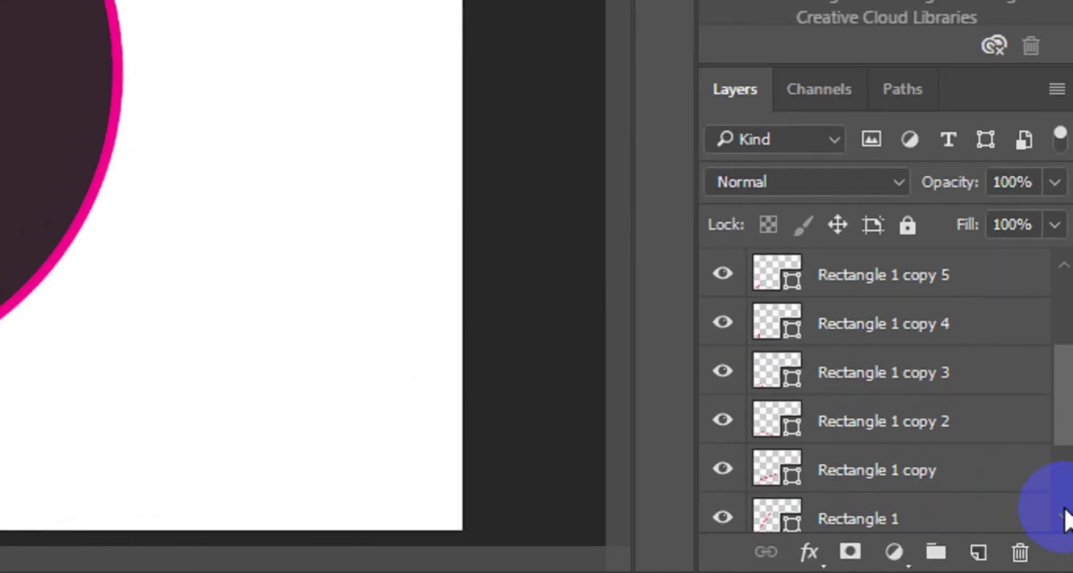
left_click(913, 519)
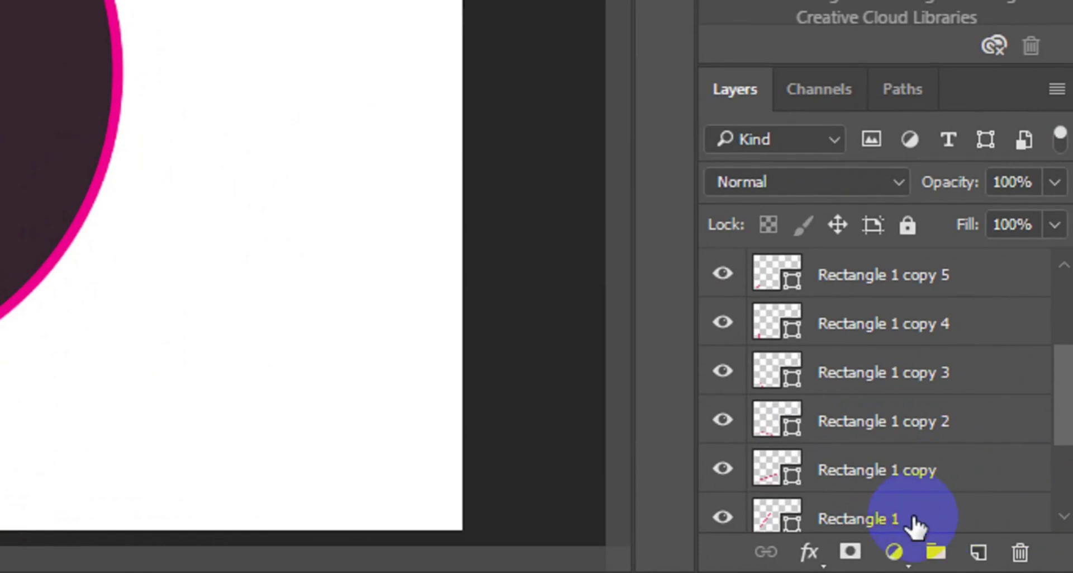
left_click(1066, 302)
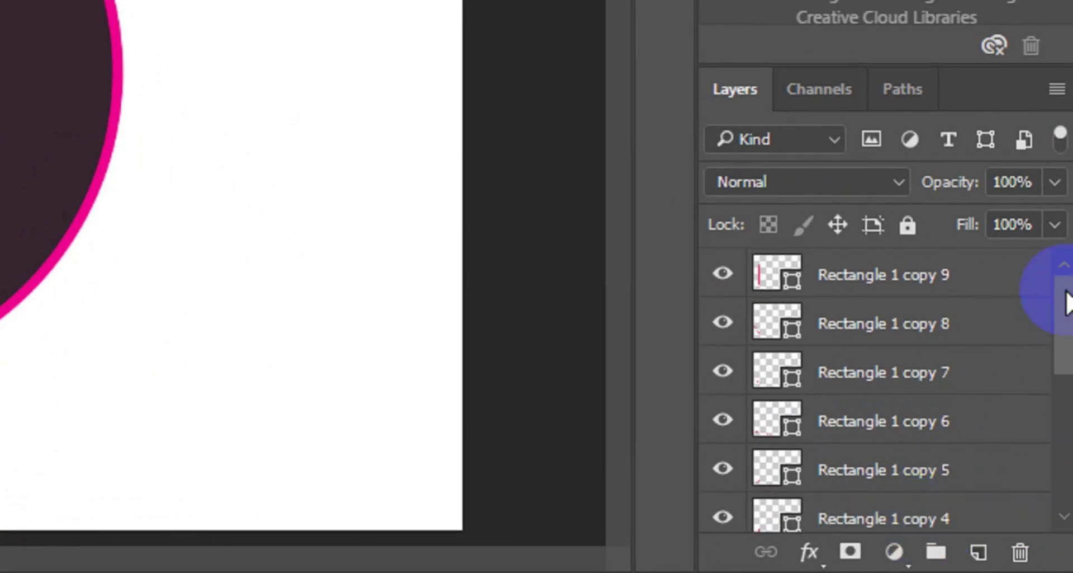
left_click(949, 288, "shift")
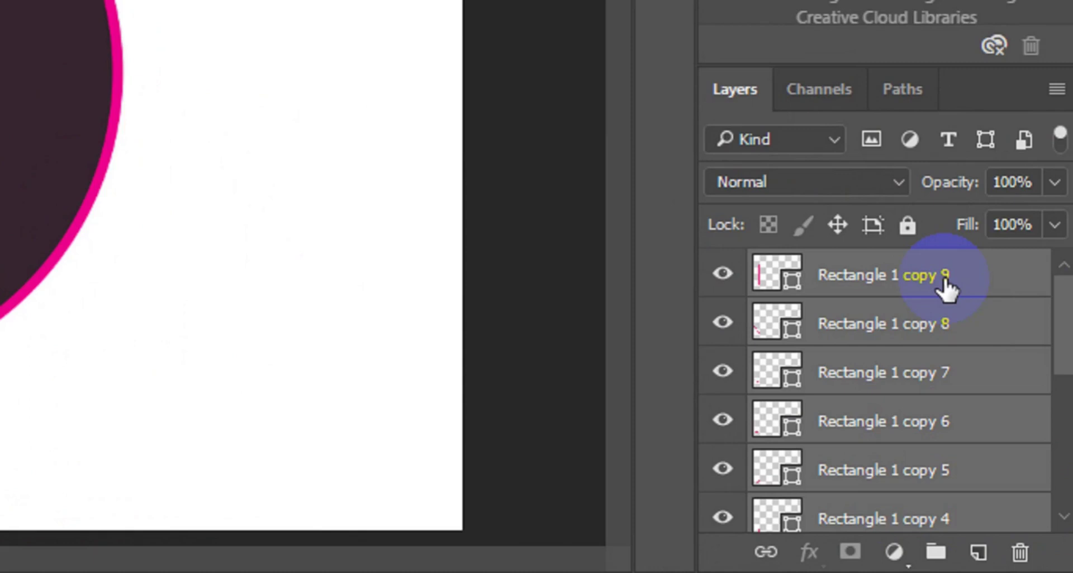
key("ctrl+g")
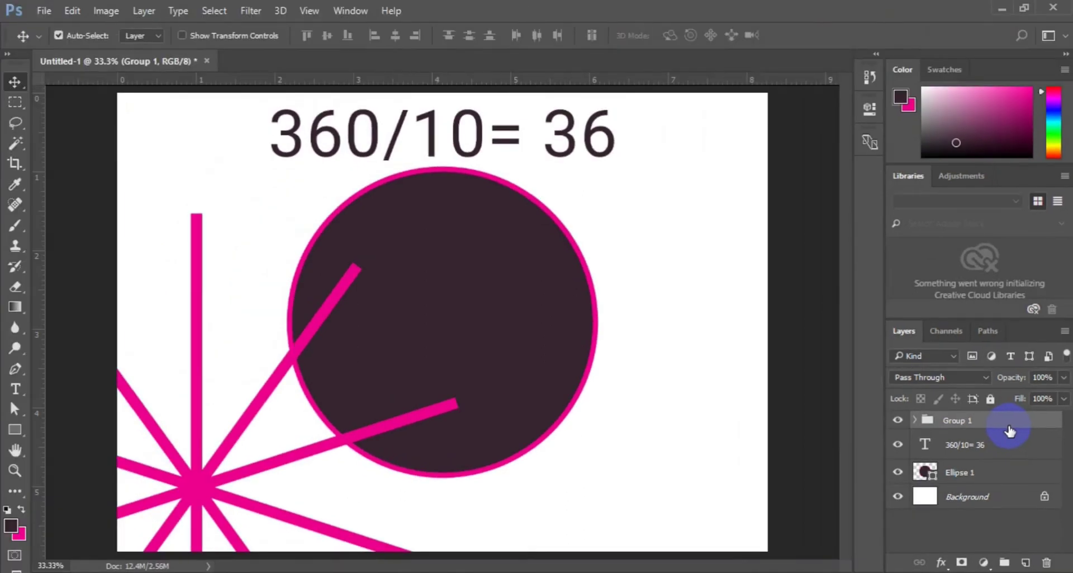
Center the rectangle group vertically and horizontally on the whole canvas, then remove the selection
key("ctrl+minus")
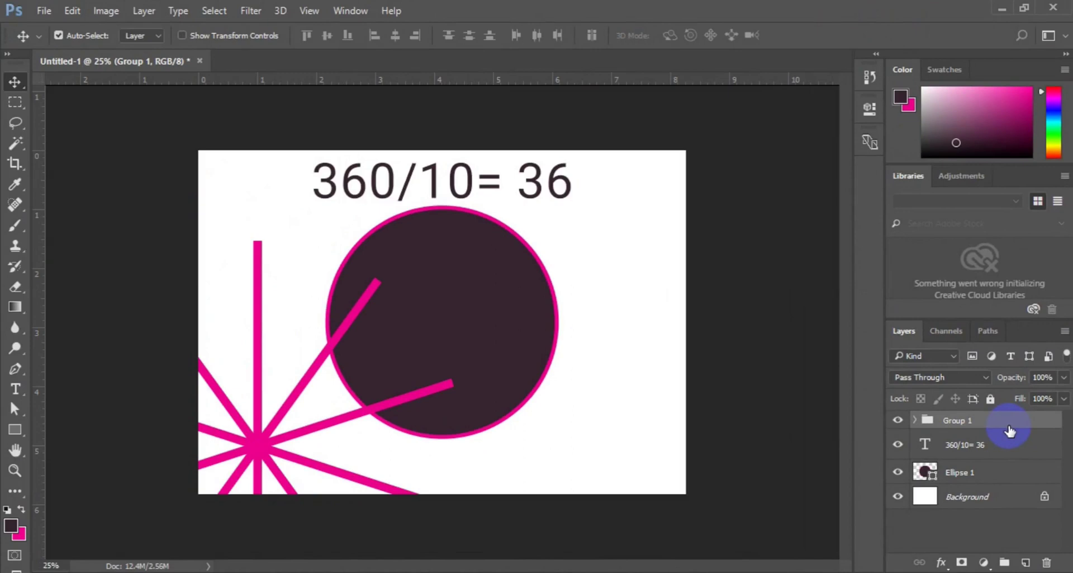
key("ctrl+a")
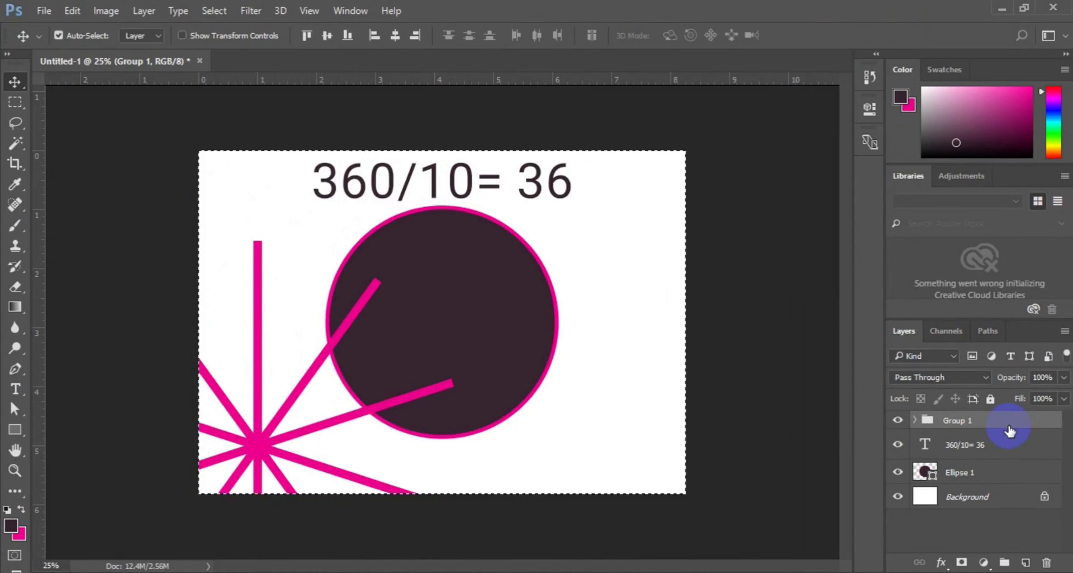
left_click(744, 232)
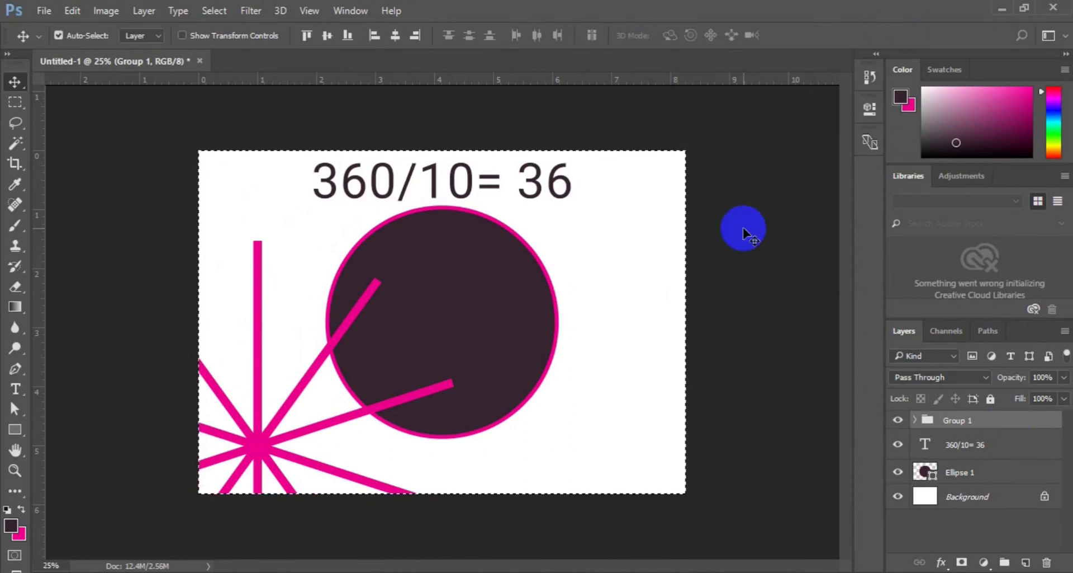
left_click(324, 42)
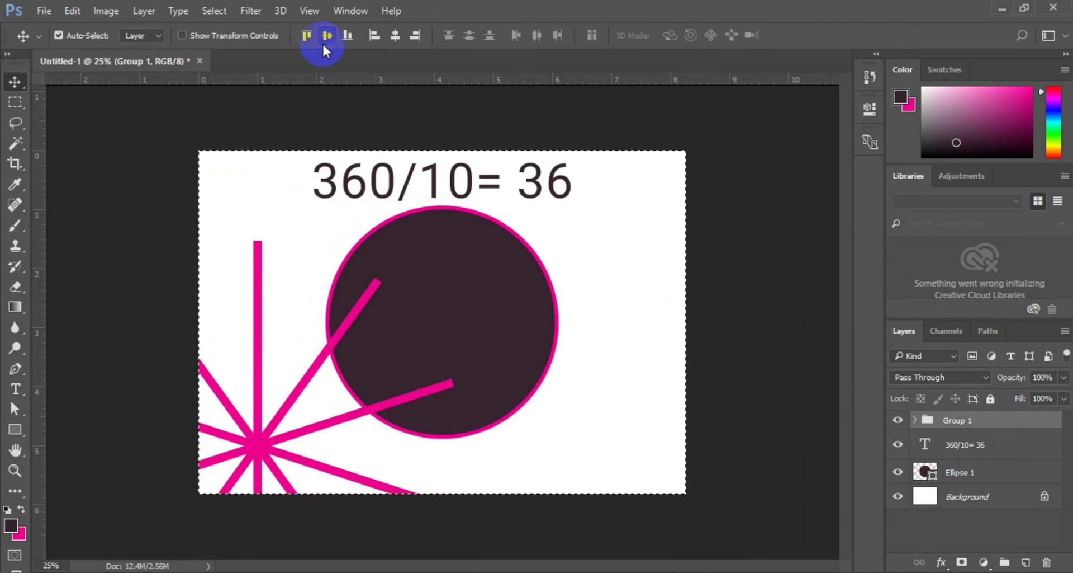
left_click(397, 35)
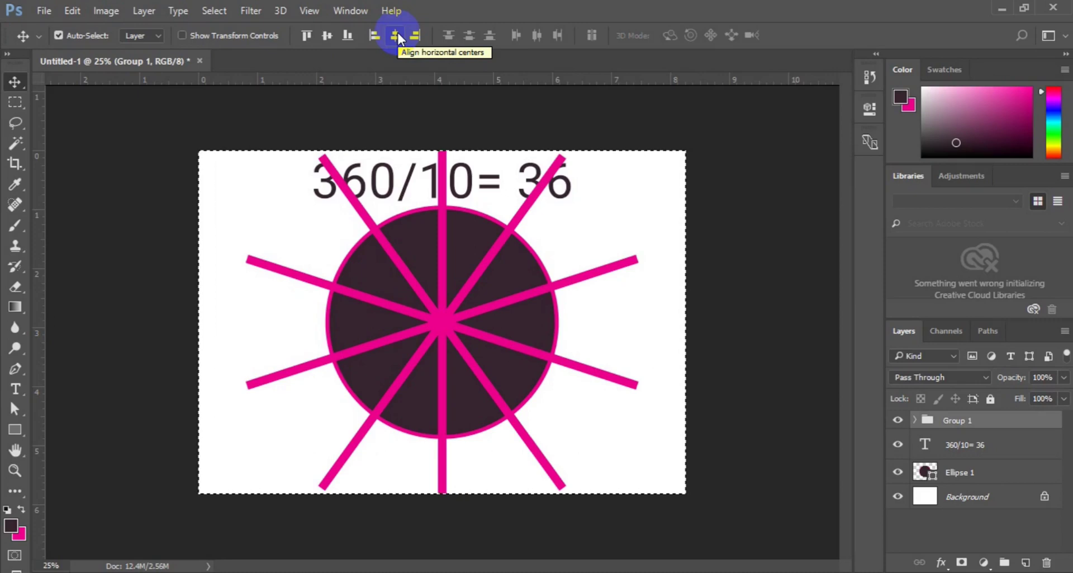
key("ctrl")
key("ctrl+d")
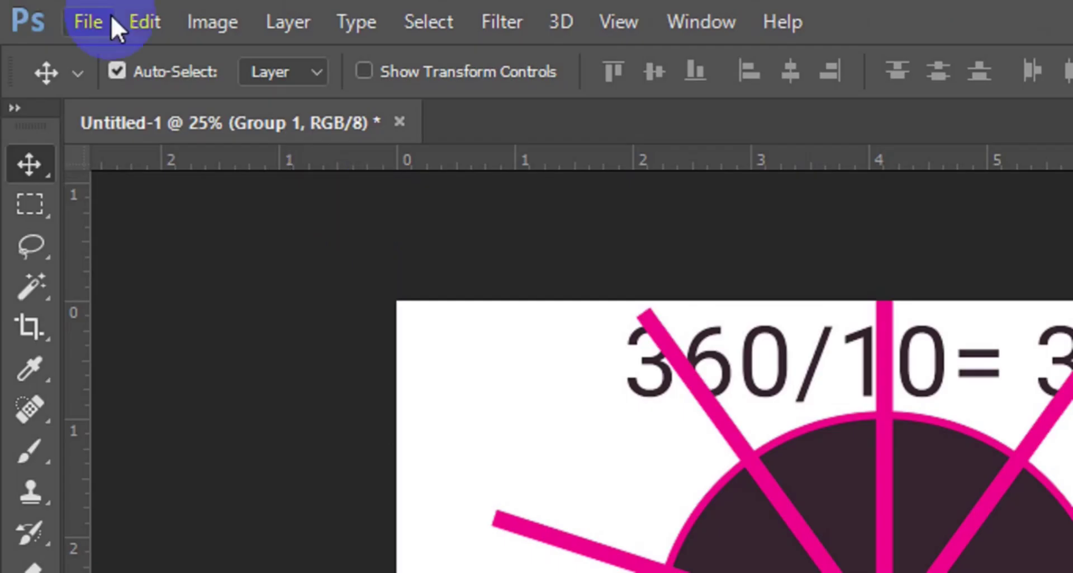
Scale the rectangle group about its center to about 58% so the lines just reach the circle's outline, and commit the transform
left_click(135, 20)
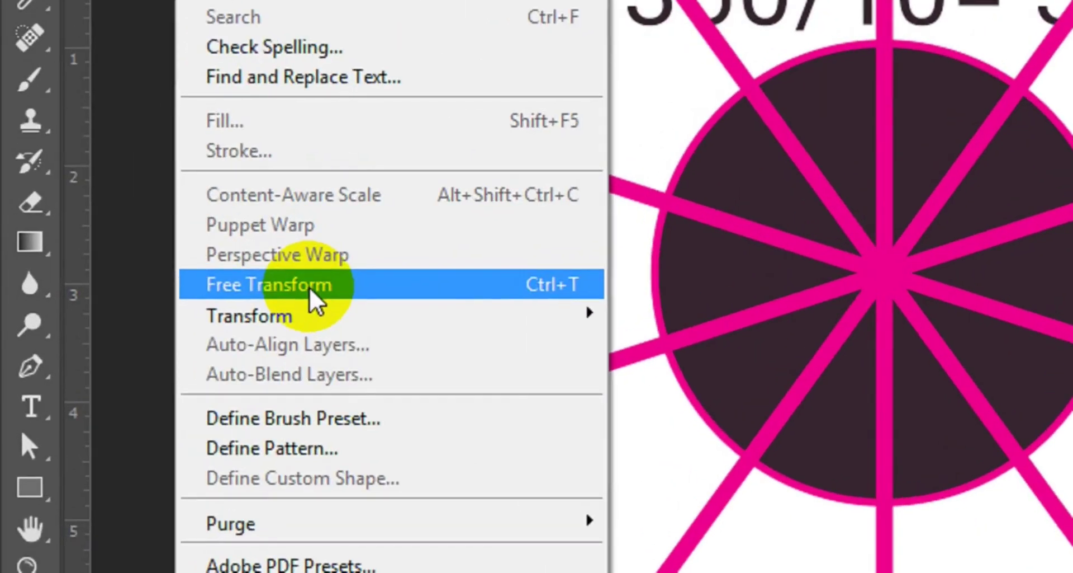
left_click(309, 287)
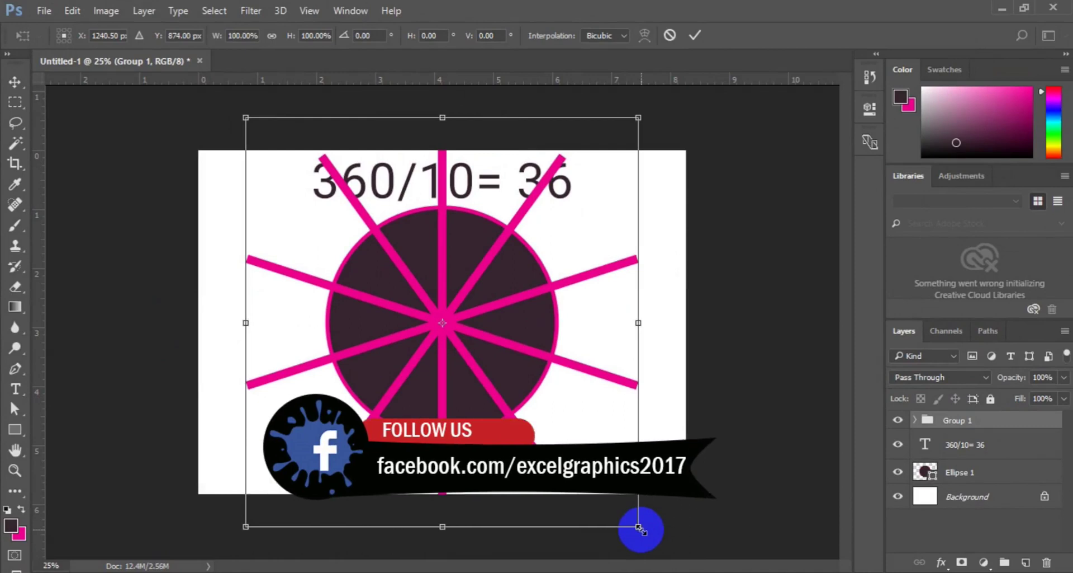
left_click_drag(638, 526, 608, 503)
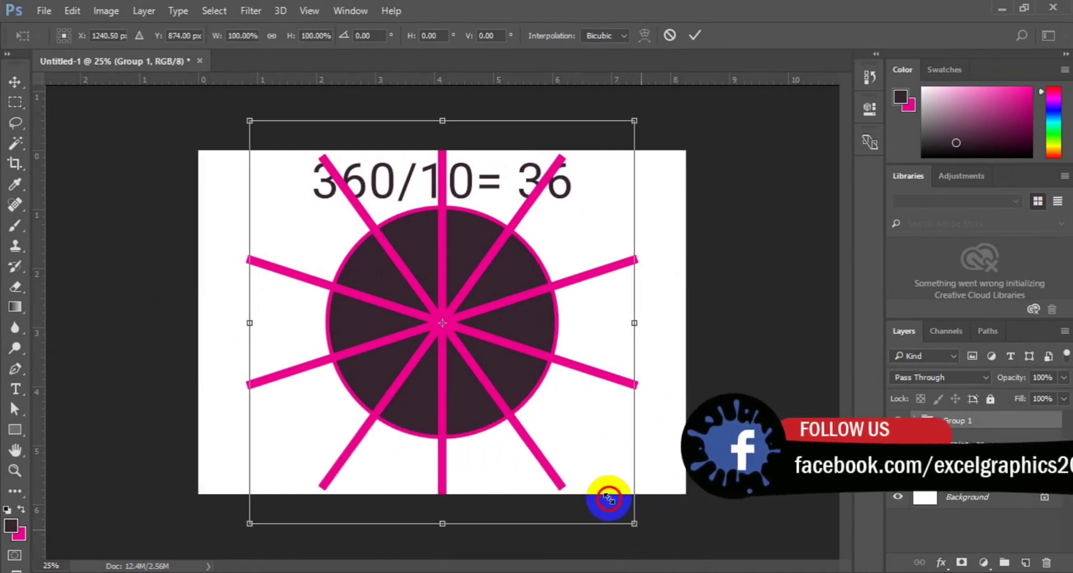
left_click_drag(572, 461, 559, 442)
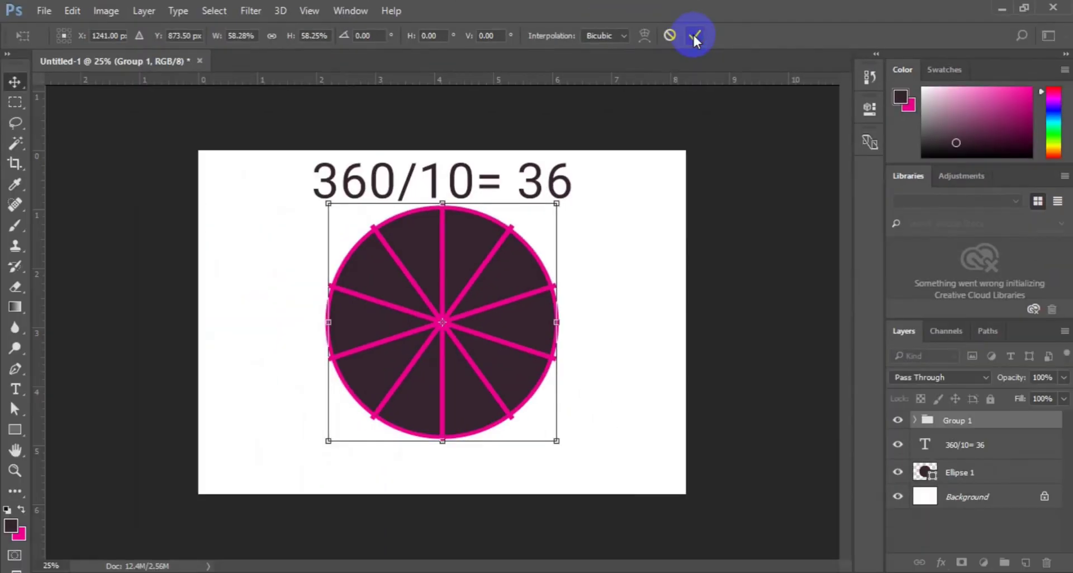
left_click(681, 38)
Merge Group 1 into a single layer and place it directly above the Ellipse 1 layer, below the text
left_click(954, 425)
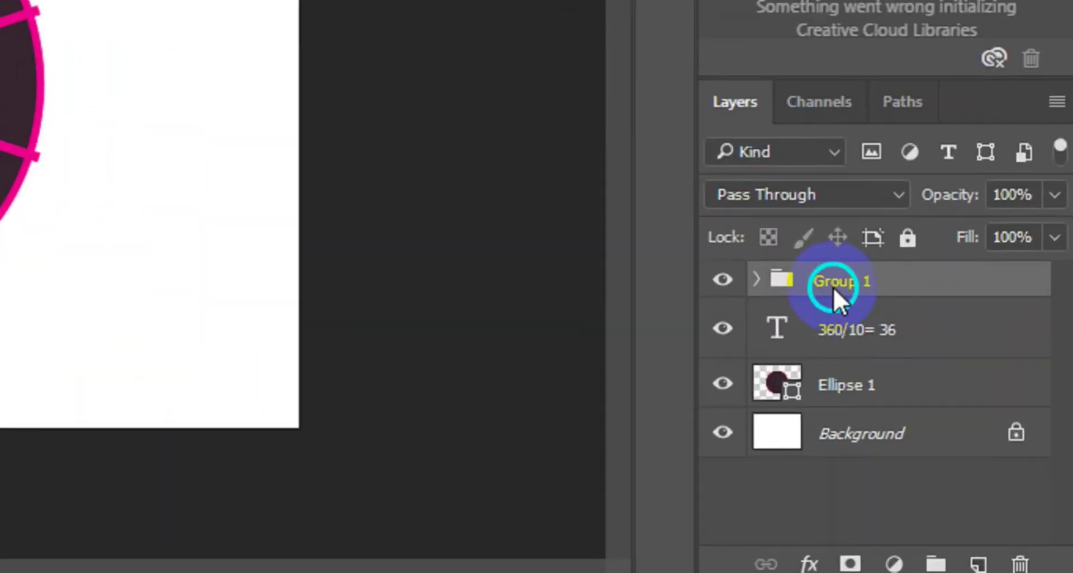
right_click(954, 426)
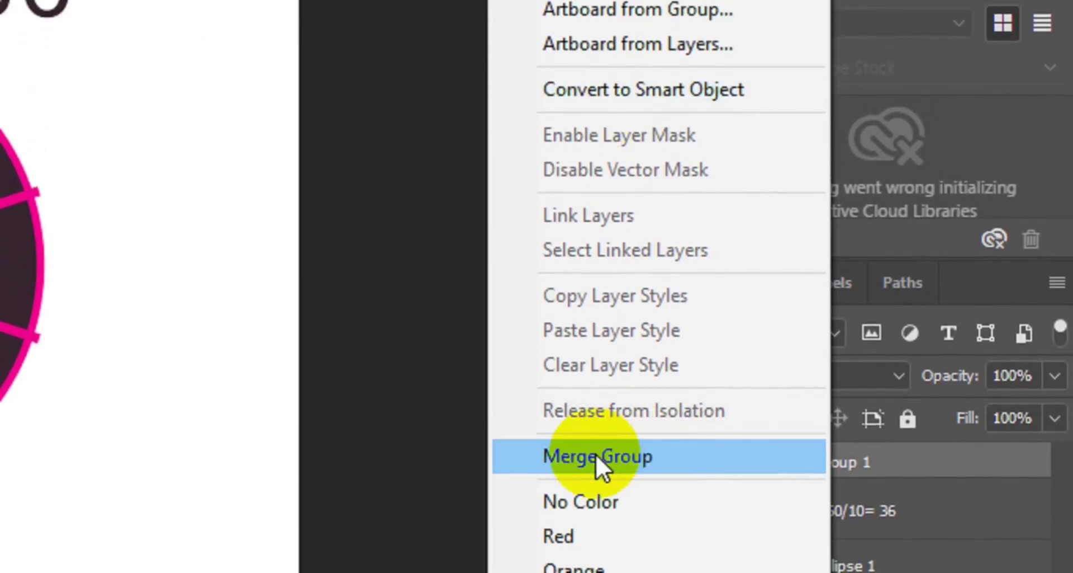
left_click(591, 463)
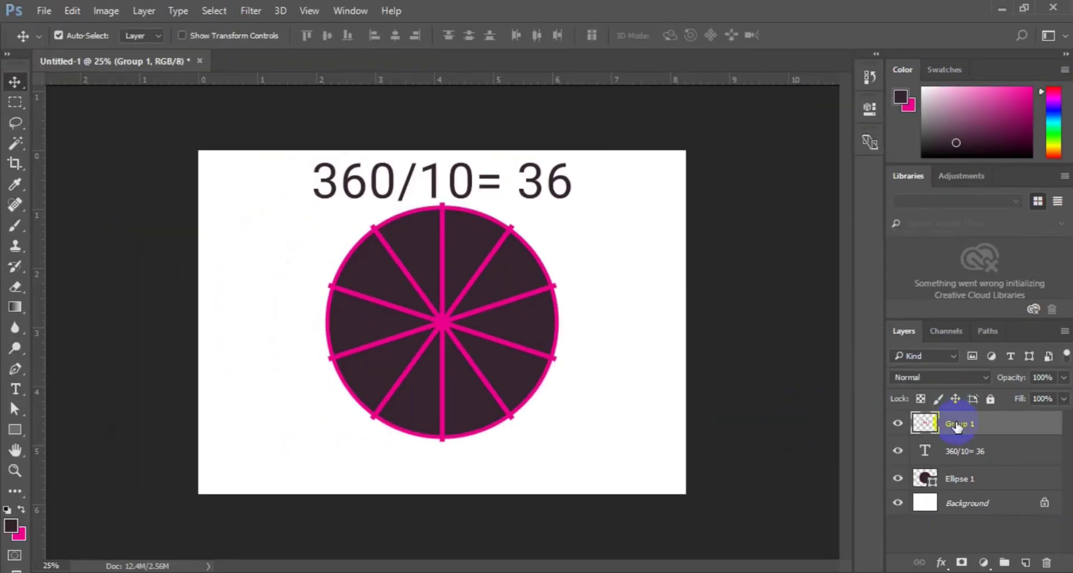
left_click_drag(958, 424, 960, 467)
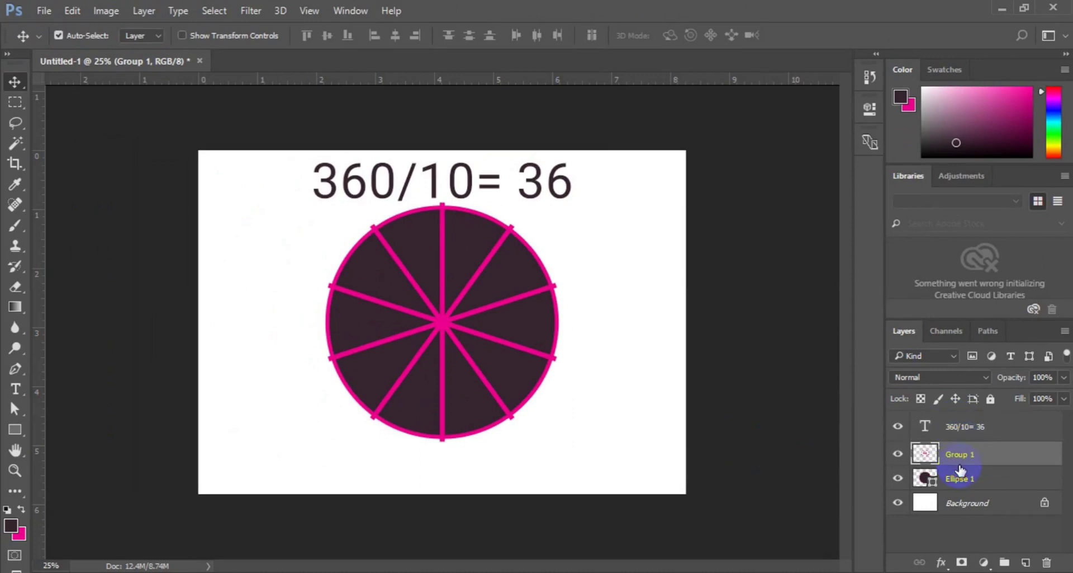
Create a clipping mask that clips the merged Group 1 line layer to the Ellipse 1 circle
right_click(964, 435)
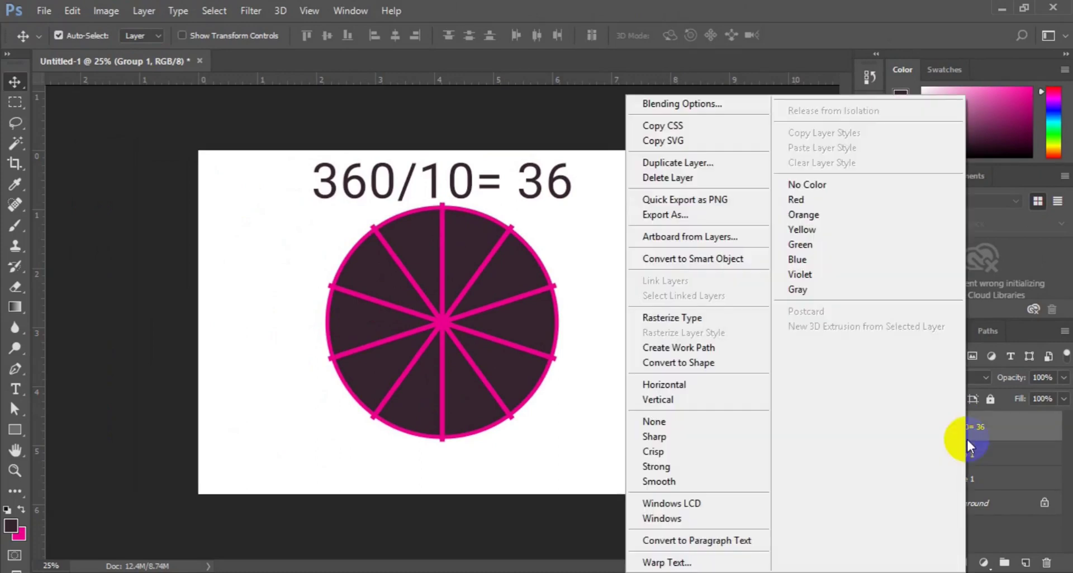
left_click(968, 450)
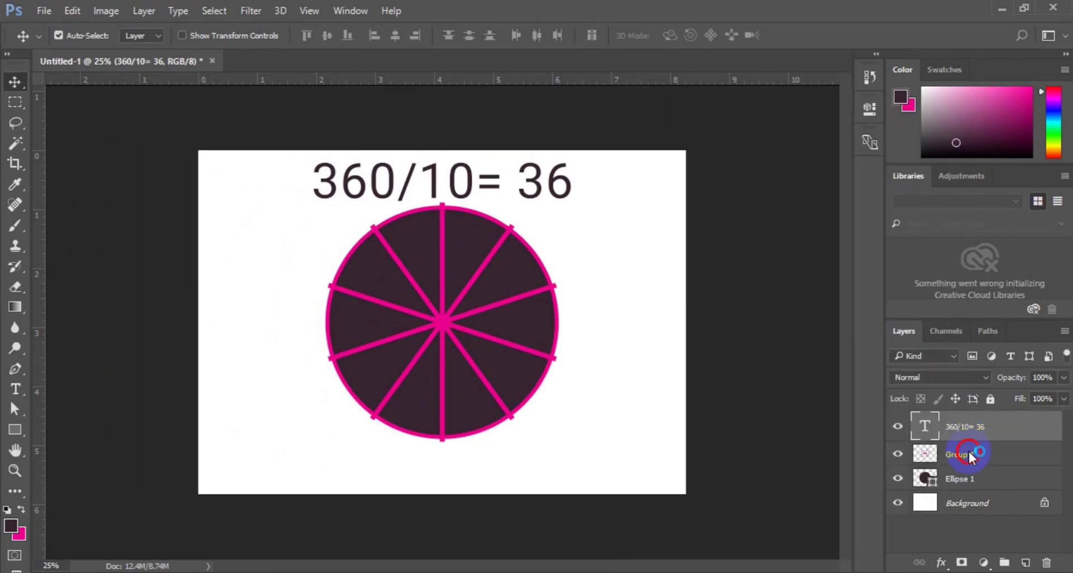
left_click(969, 454)
right_click(970, 456)
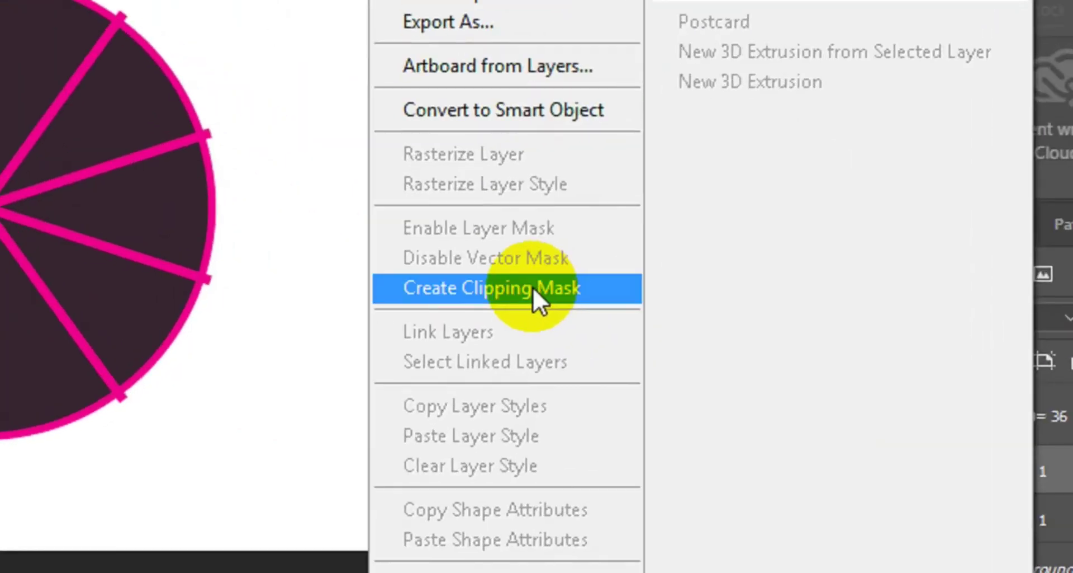
left_click(532, 288)
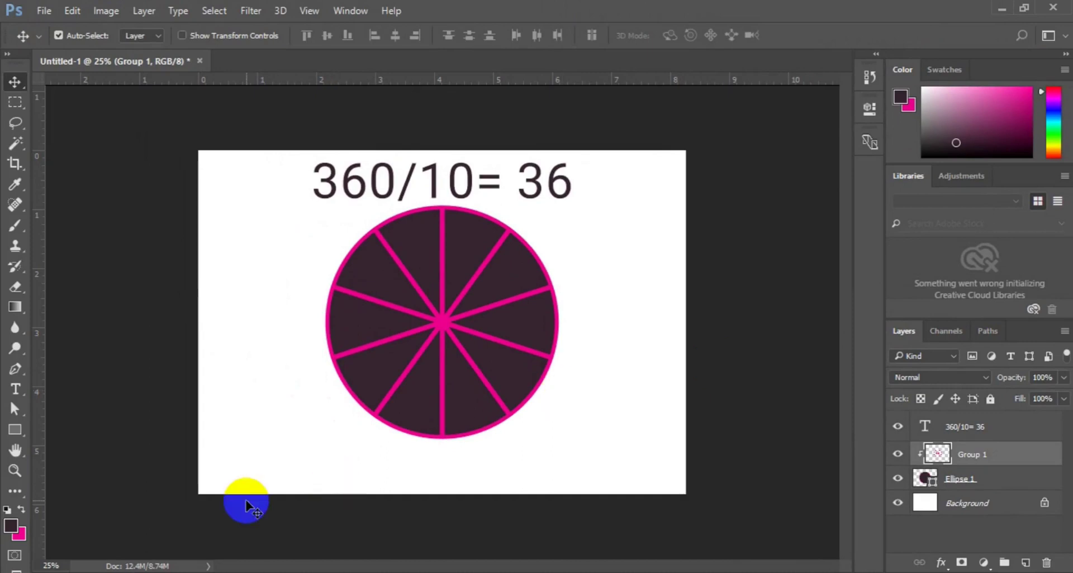
Add the text "ctrl , shift, alt, T" near the canvas's lower edge and shift it about 0.2 in right and 0.4 in down, below the circle
left_click(15, 389)
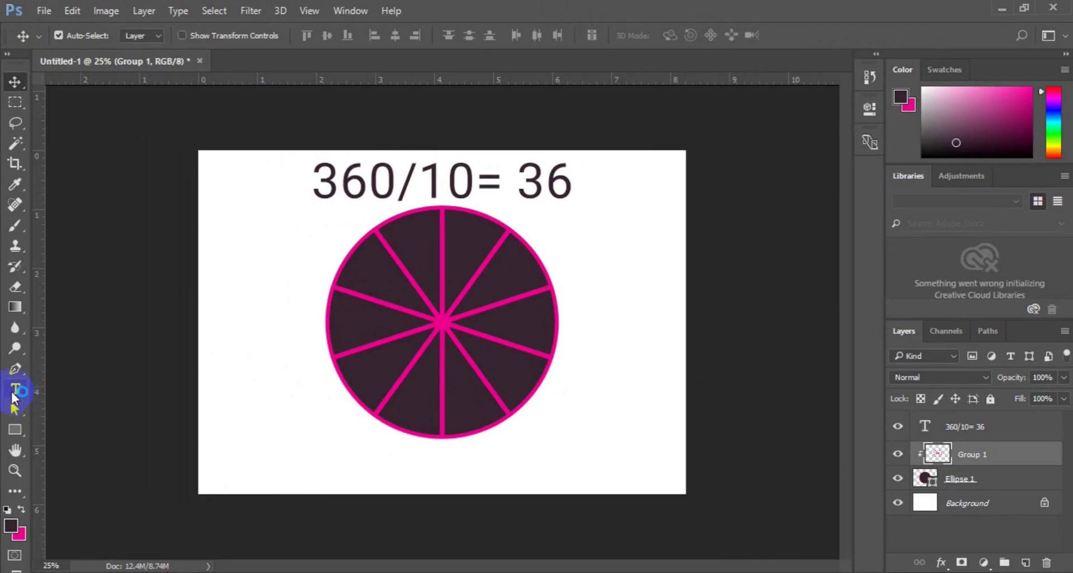
left_click(213, 462)
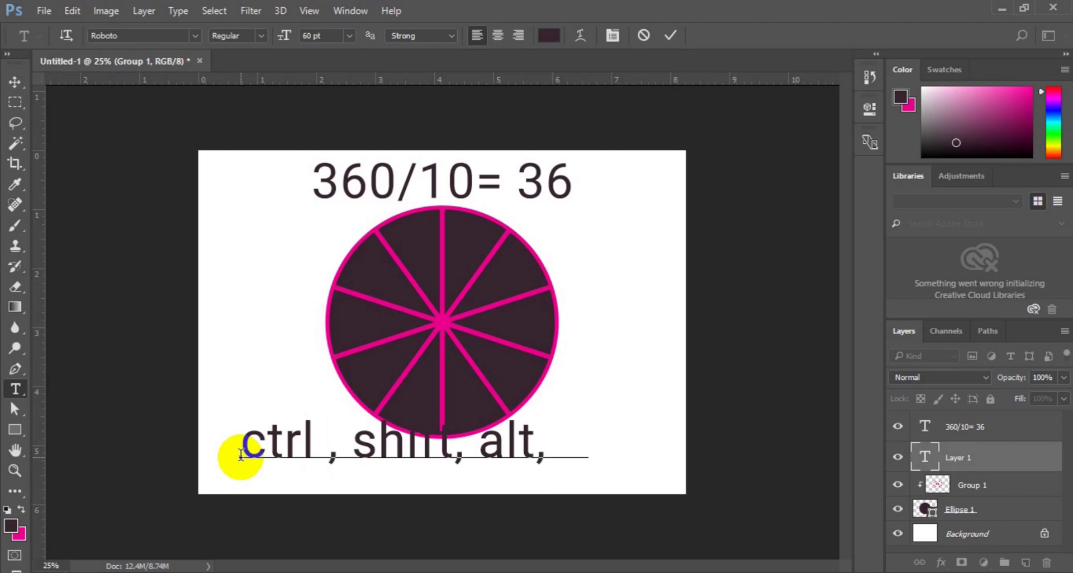
left_click(15, 81)
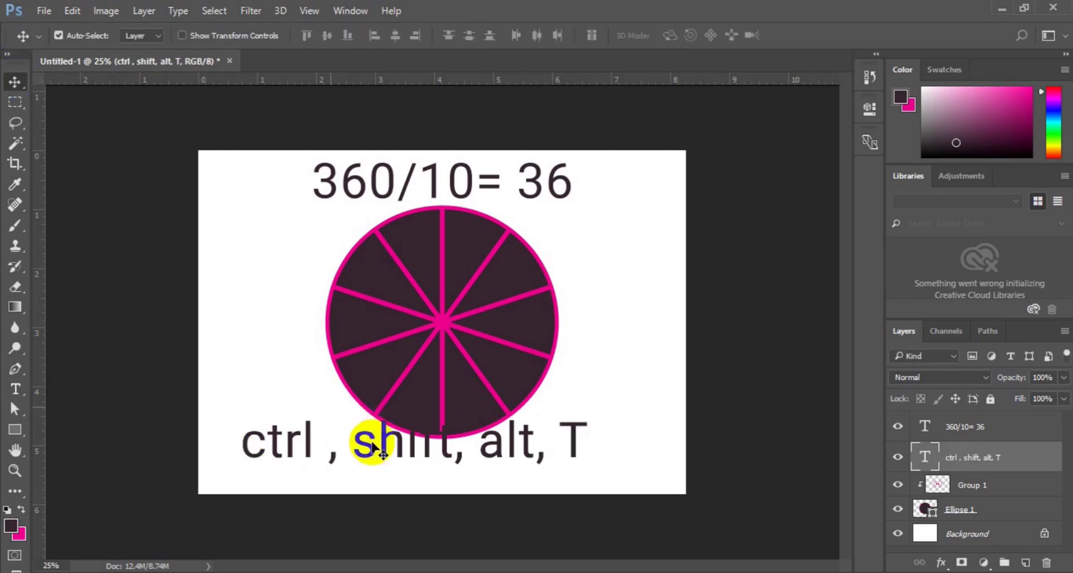
left_click(385, 459)
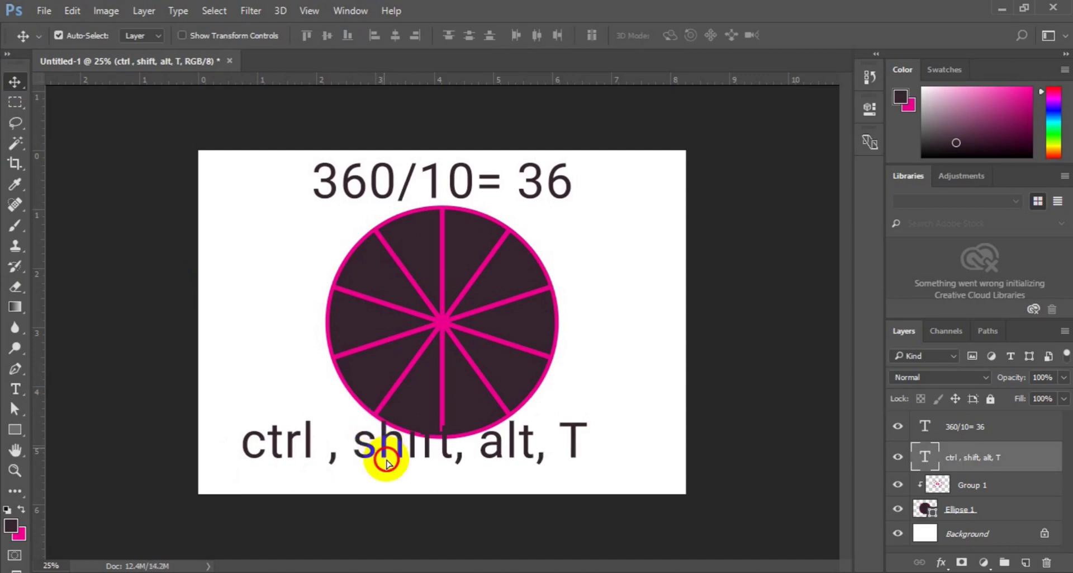
left_click_drag(385, 459, 397, 485)
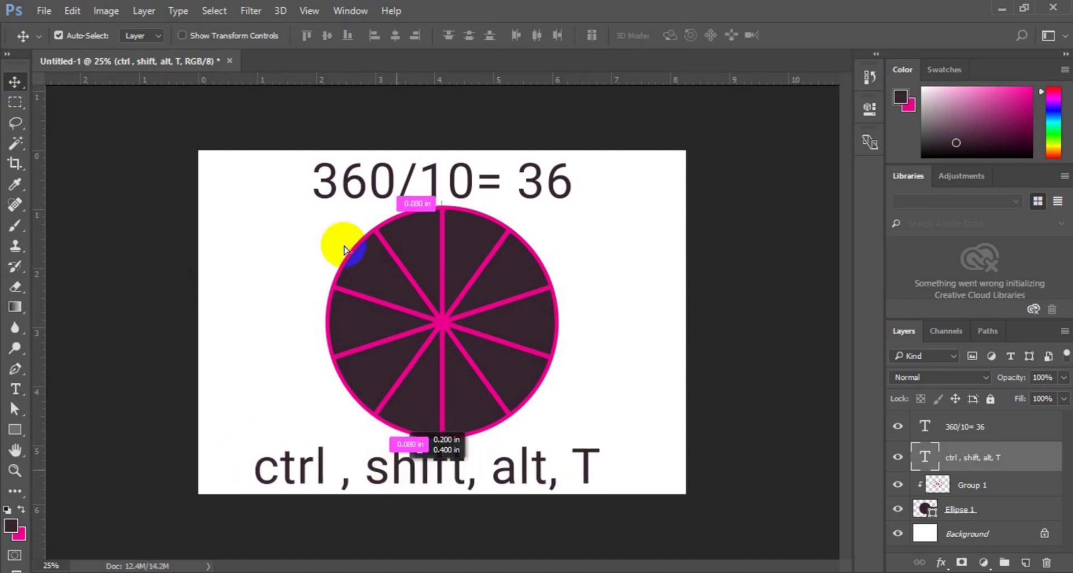